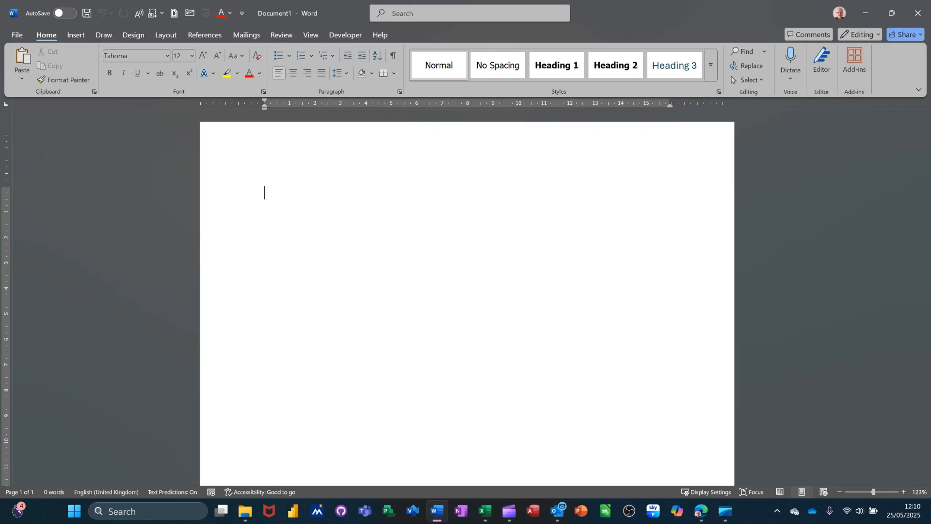
# Step: Generate sample paragraphs with =rand() and insert a blank line after the first paragraph
pyautogui.write('=')
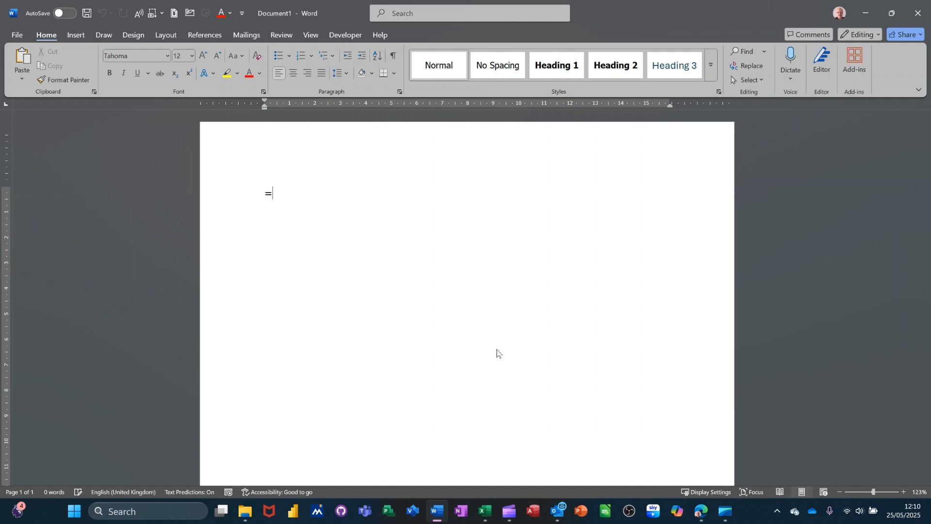
pyautogui.write('rand')
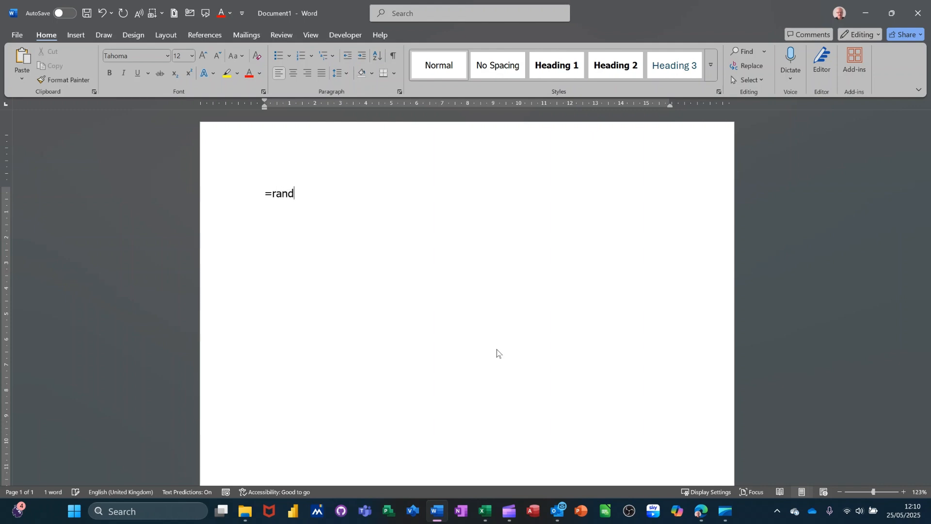
pyautogui.write('()')
pyautogui.press('Return')
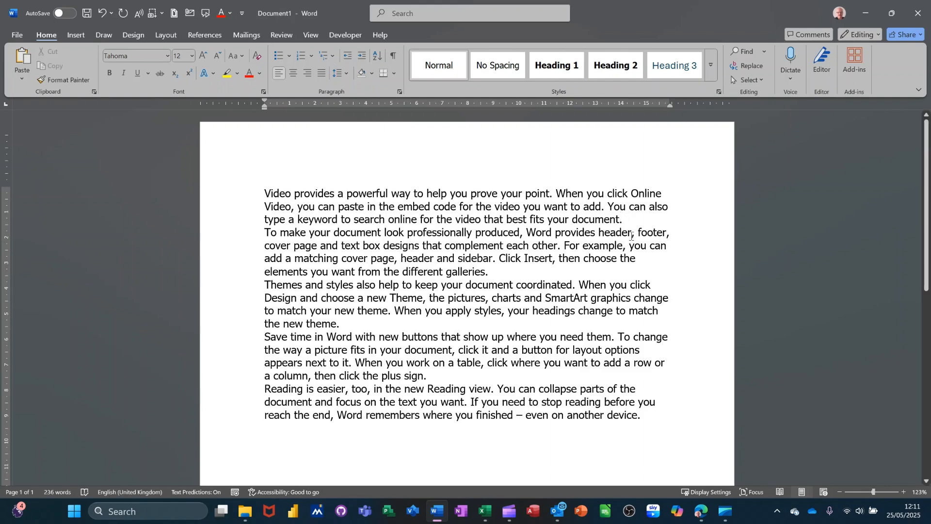
pyautogui.press('Return')
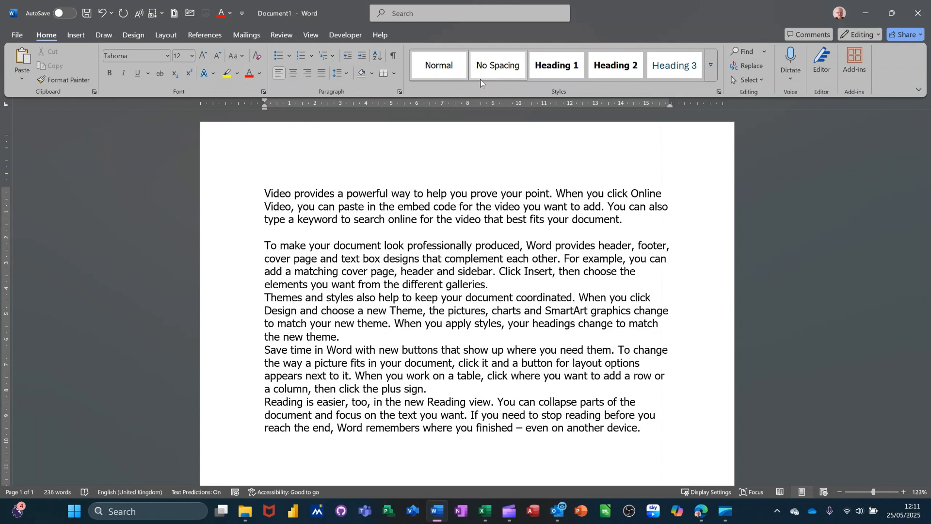
# Step: Select the word "Video", then review the General and Display pages of the Word options without changing any settings
pyautogui.doubleClick(274, 192)
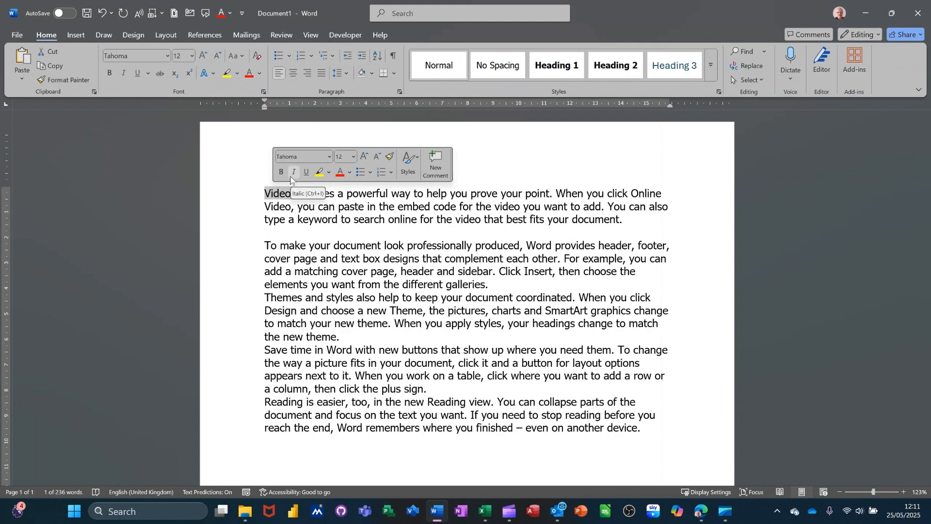
pyautogui.click(17, 37)
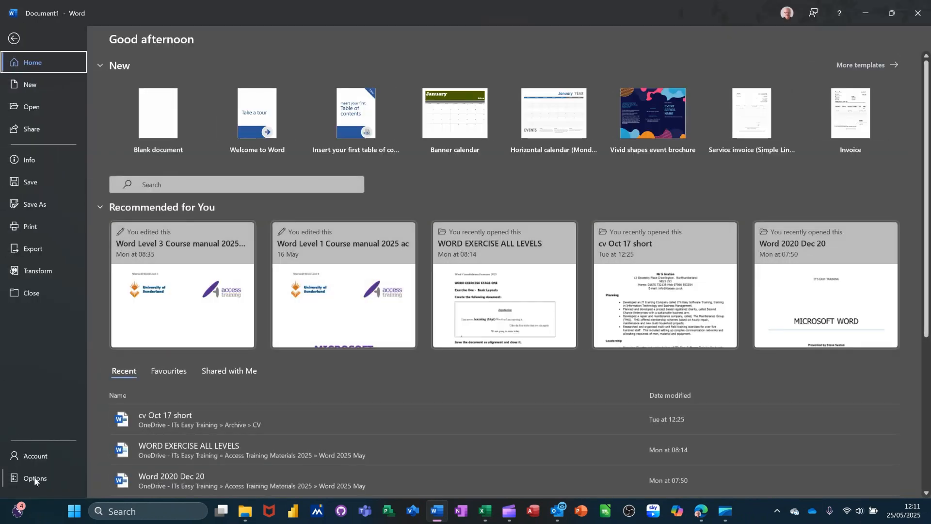
pyautogui.press('Escape')
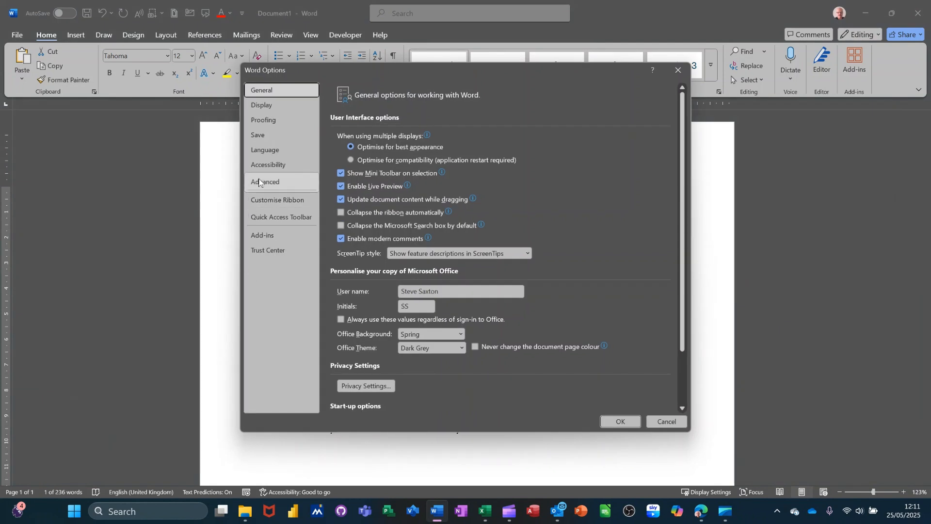
pyautogui.click(277, 109)
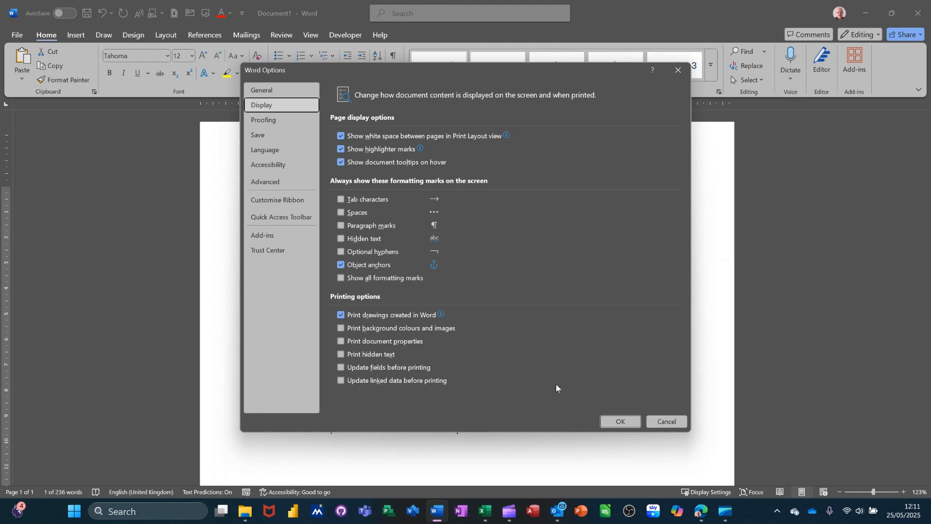
pyautogui.click(652, 422)
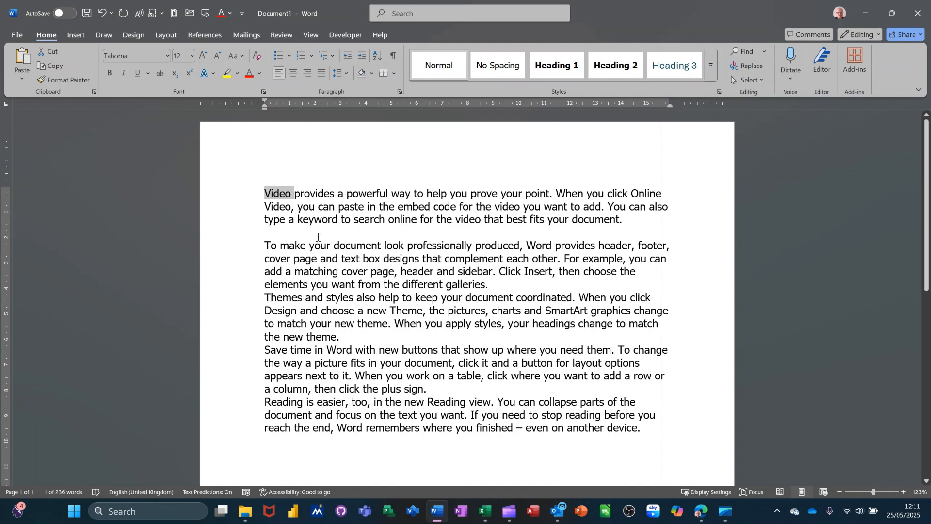
# Step: Make the word "provides" in the first sentence bold, italic and underlined, with a blue theme font colour
pyautogui.doubleClick(310, 195)
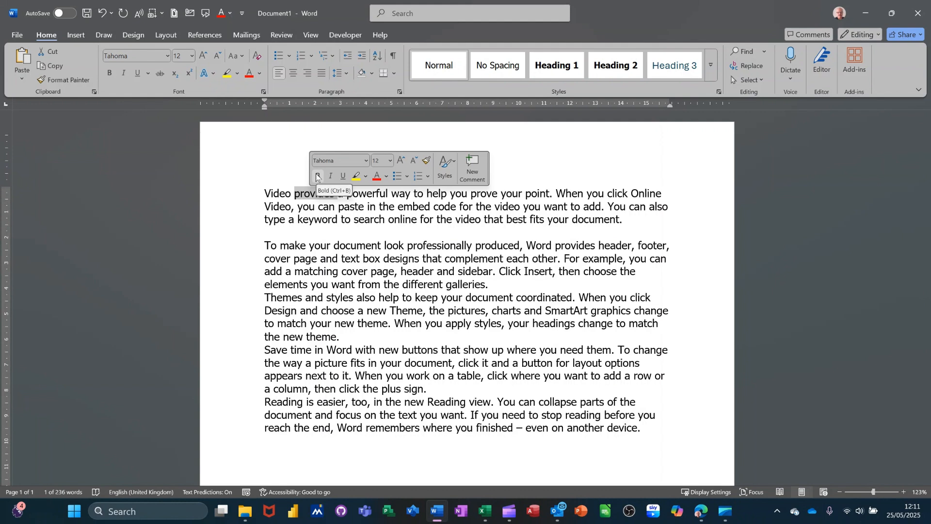
pyautogui.click(319, 177)
pyautogui.click(331, 176)
pyautogui.click(343, 177)
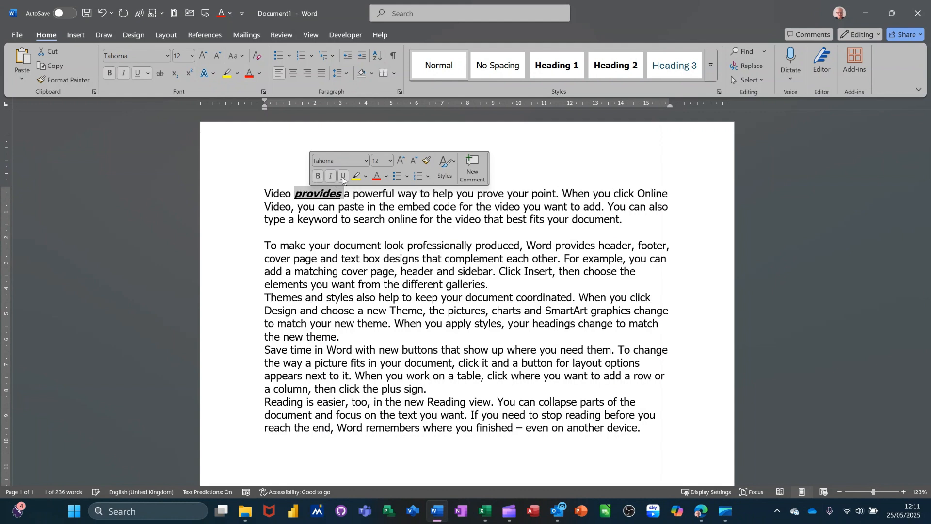
pyautogui.click(386, 176)
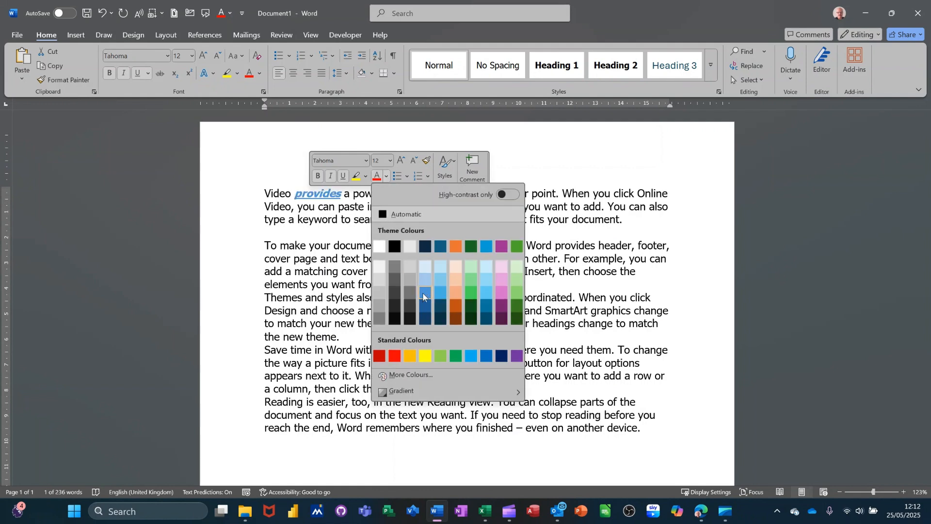
pyautogui.click(423, 292)
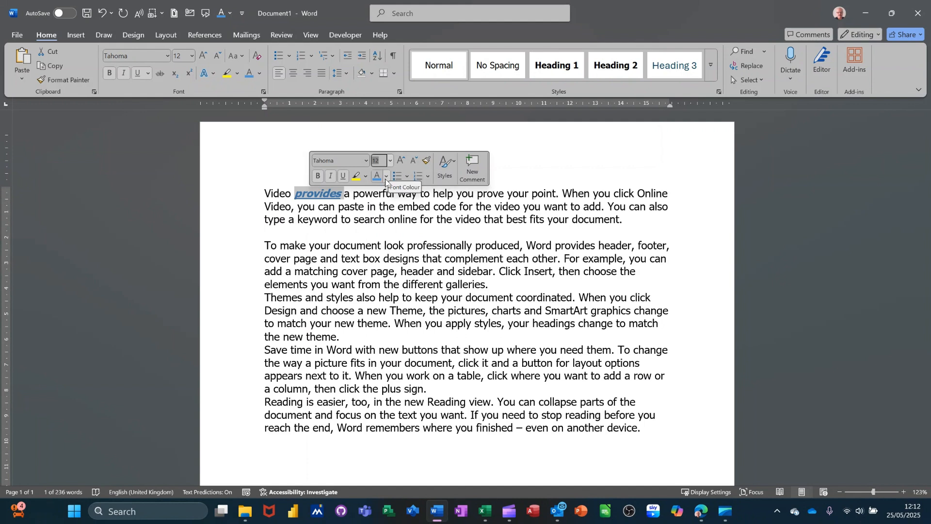
# Step: Try font sizes 10, 1 and 48 on the word "provides", ending with size 4, and deselect it
pyautogui.click(390, 161)
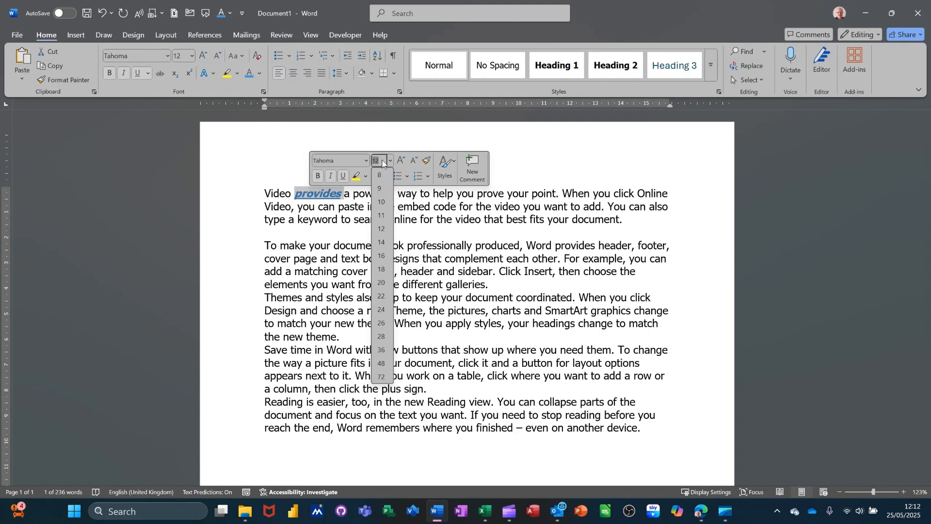
pyautogui.write('10')
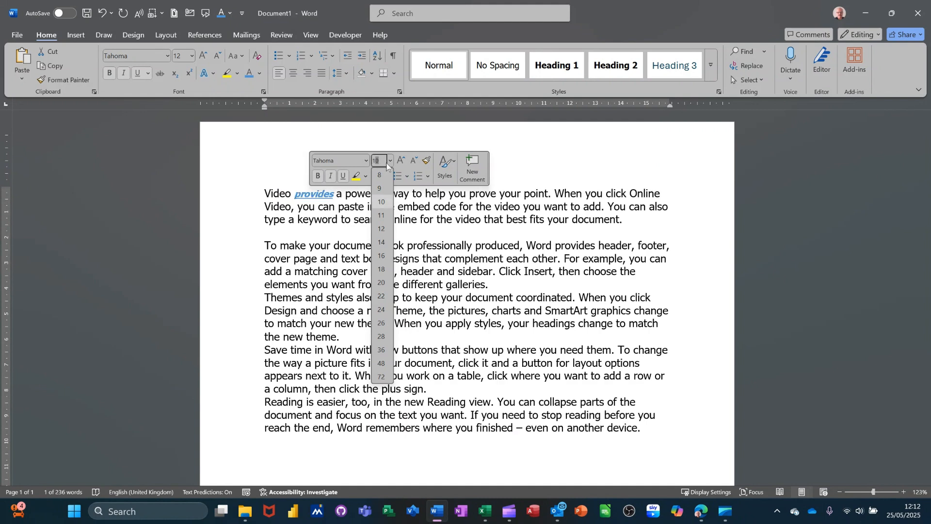
pyautogui.write('11')
pyautogui.press('BackSpace')
pyautogui.press('Return')
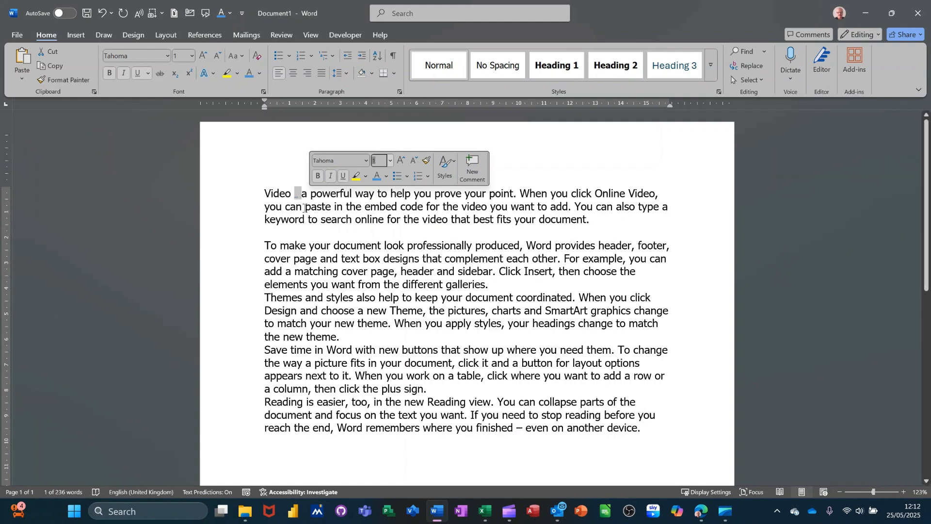
pyautogui.write('48')
pyautogui.press('Return')
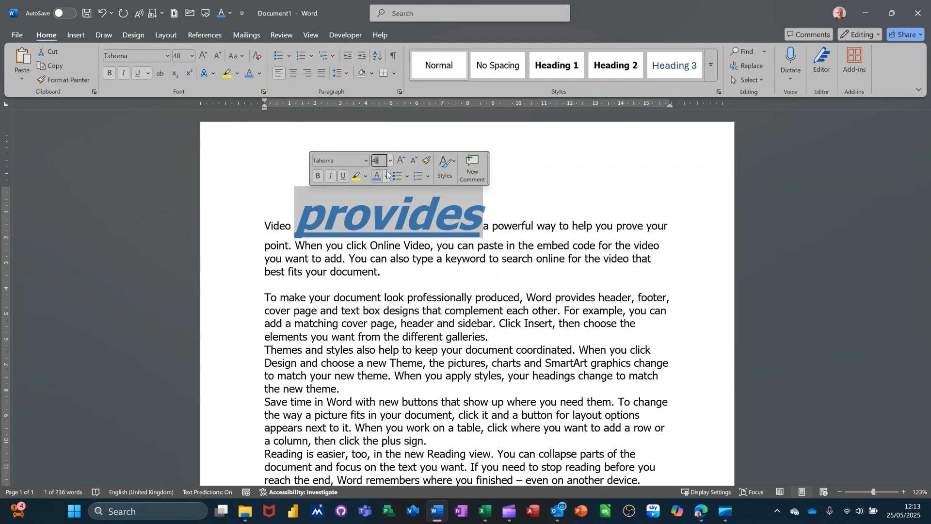
pyautogui.write('4')
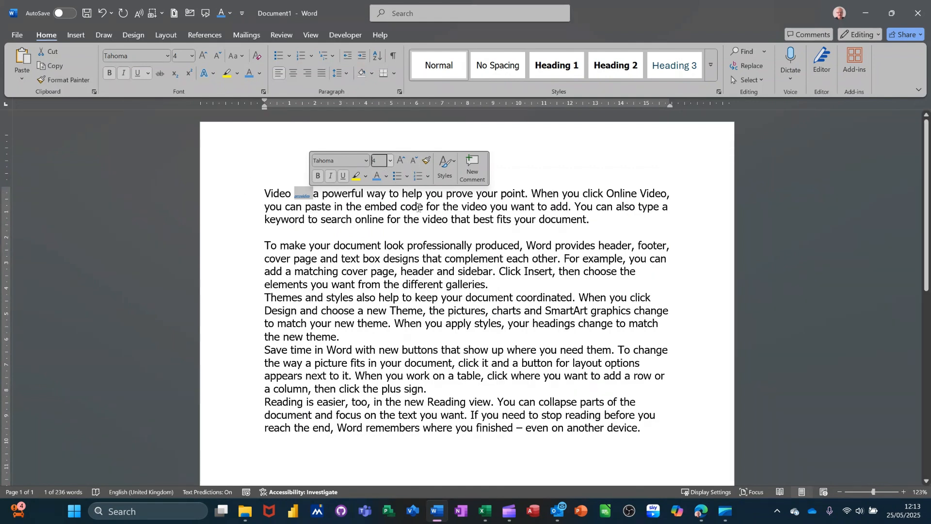
pyautogui.click(371, 207)
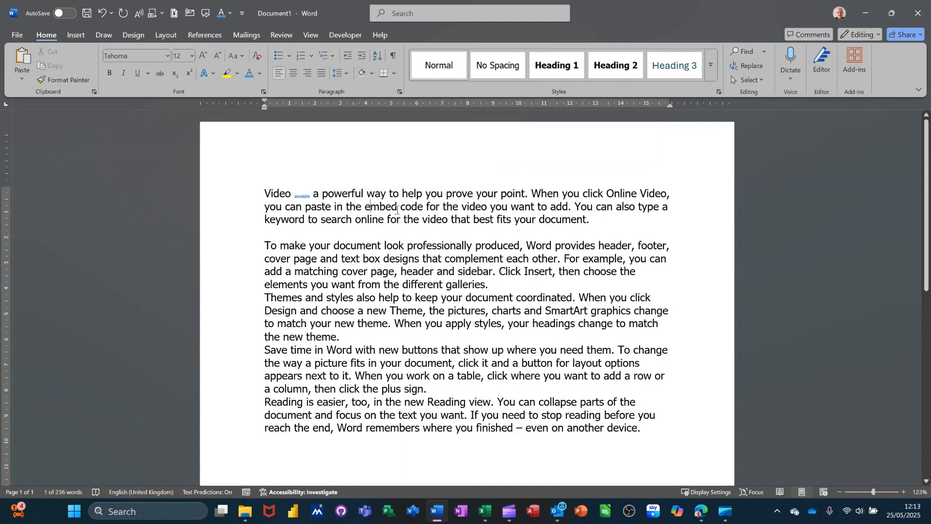
# Step: Try a round bullet on the first paragraph, remove it, and look through the bullet library without choosing one
pyautogui.moveTo(363, 193); pyautogui.dragTo(469, 194)
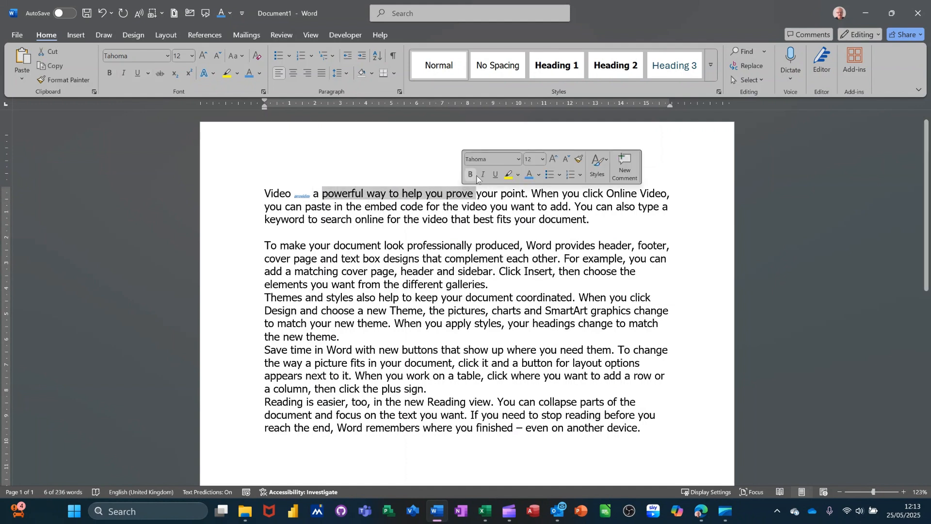
pyautogui.click(548, 176)
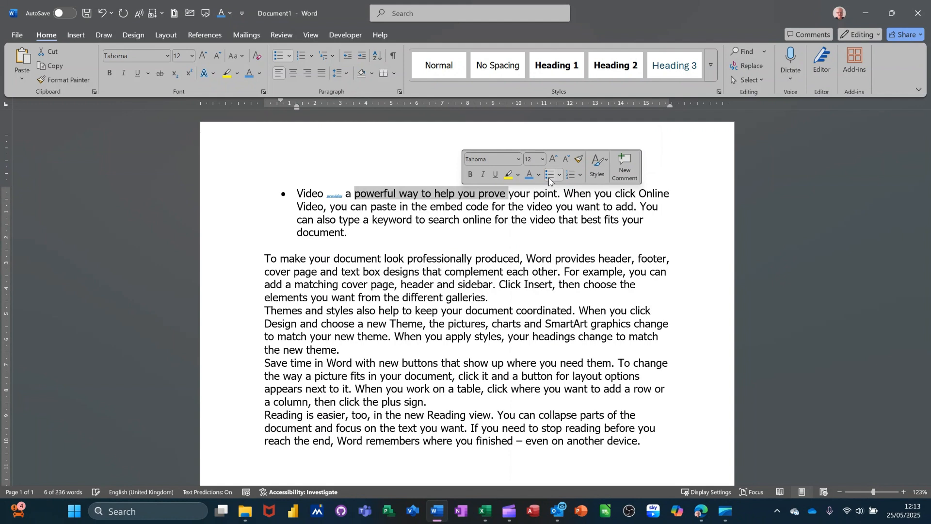
pyautogui.click(549, 178)
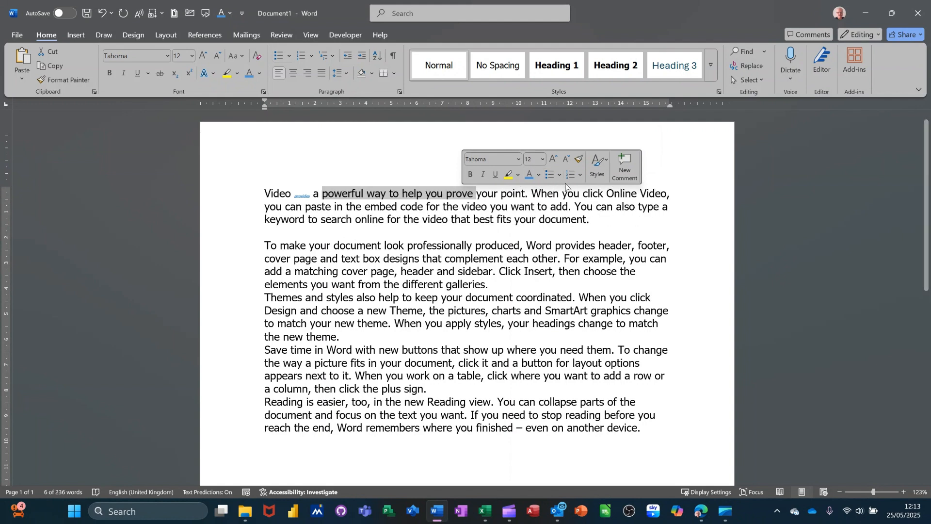
pyautogui.click(560, 177)
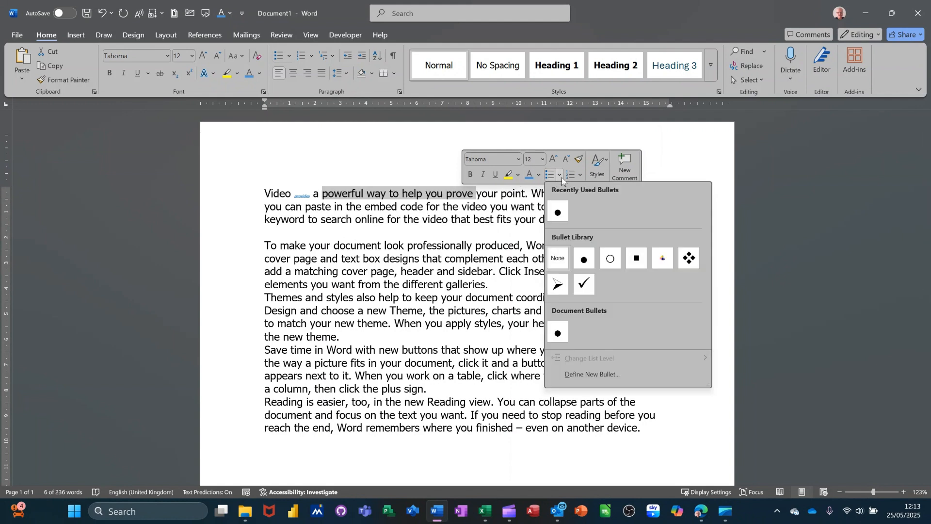
pyautogui.click(561, 177)
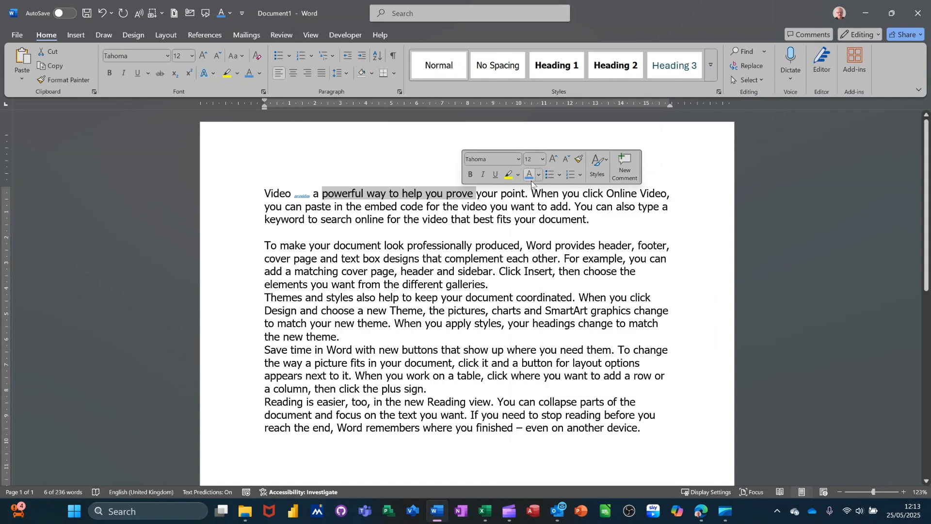
pyautogui.click(400, 210)
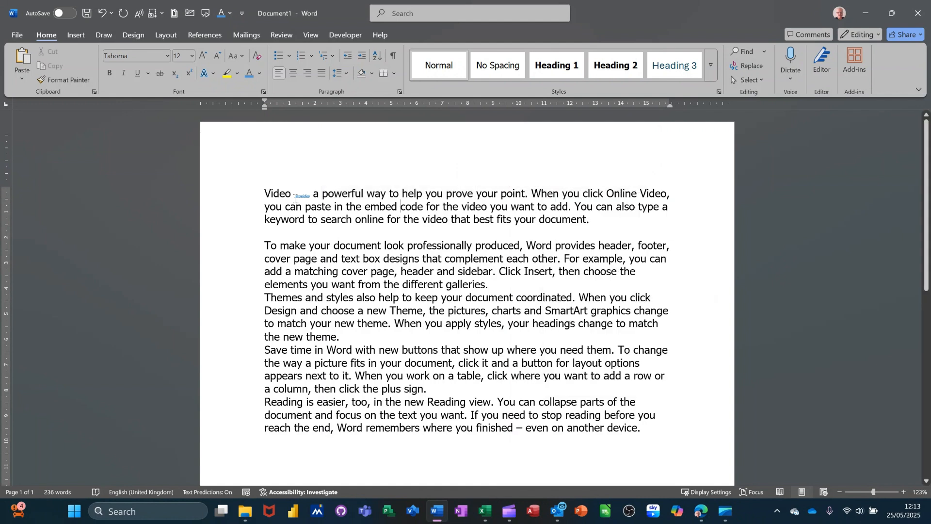
# Step: Select the first line of text, extend the selection to the whole first paragraph, and clear the selection
pyautogui.click(242, 194)
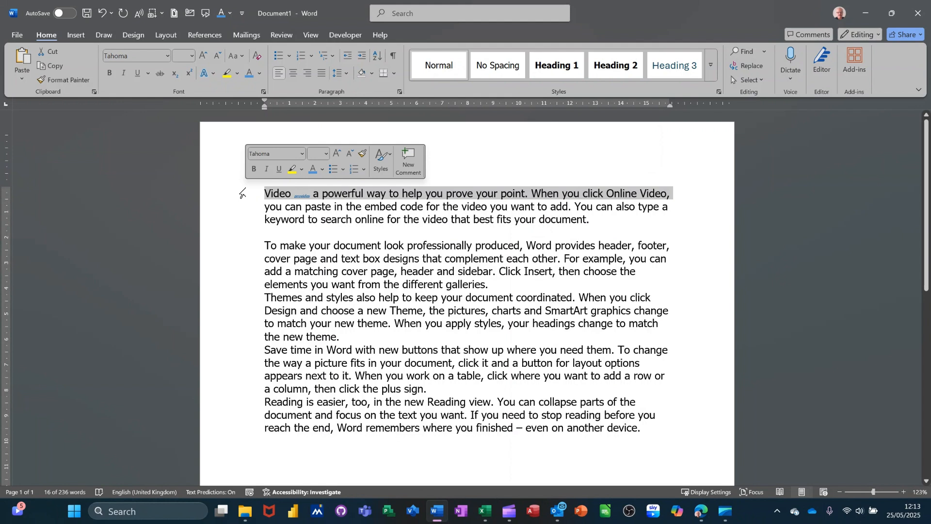
pyautogui.moveTo(242, 194); pyautogui.dragTo(242, 225)
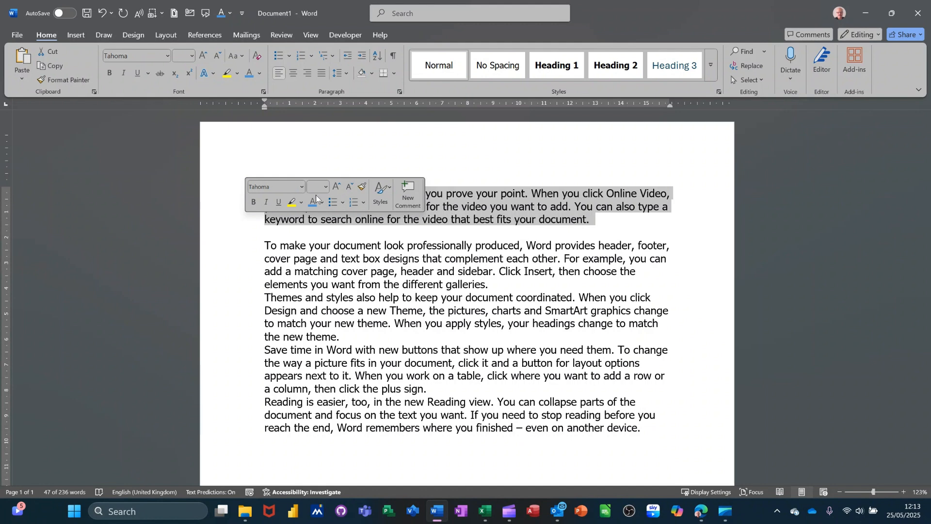
pyautogui.click(437, 203)
pyautogui.doubleClick(247, 199)
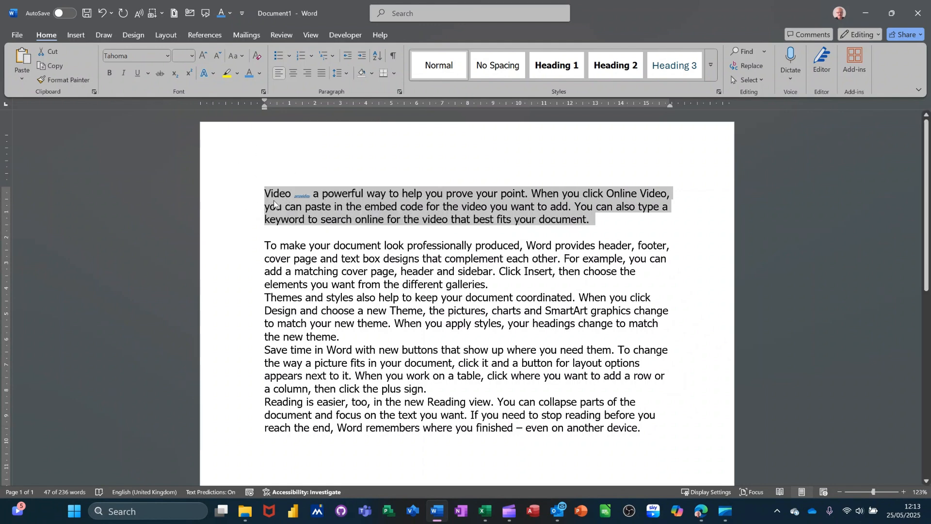
pyautogui.click(275, 205)
# Step: Select the tiny formatted word "provides" in the first sentence and remove all its character formatting
pyautogui.click(302, 196)
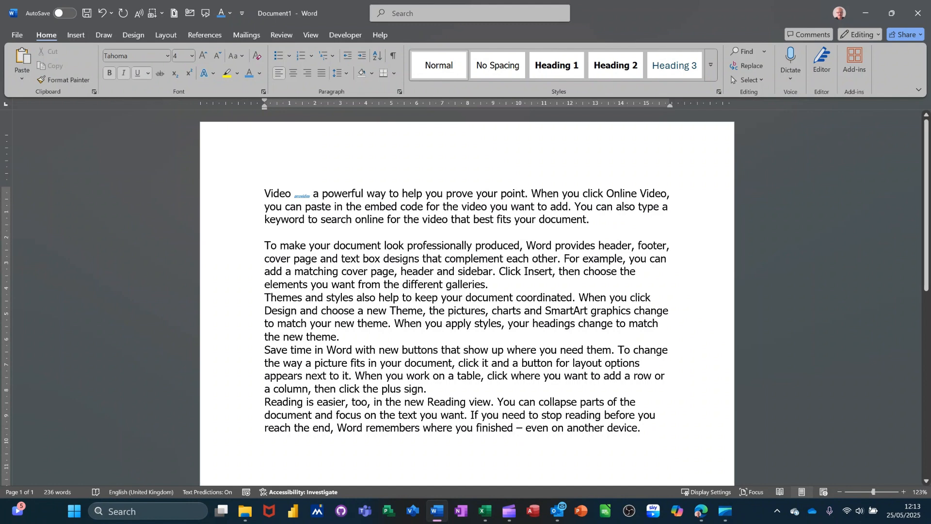
pyautogui.doubleClick(302, 196)
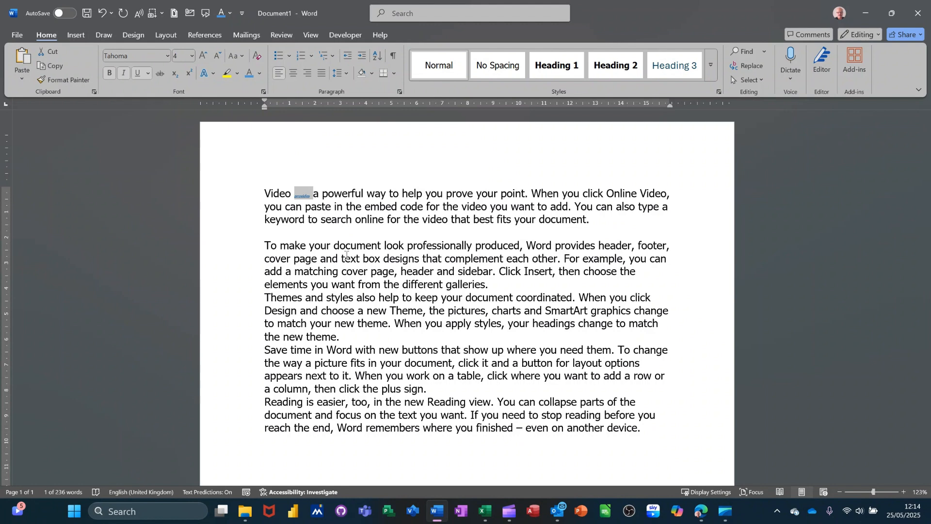
pyautogui.hotkey('ctrl', 'z')
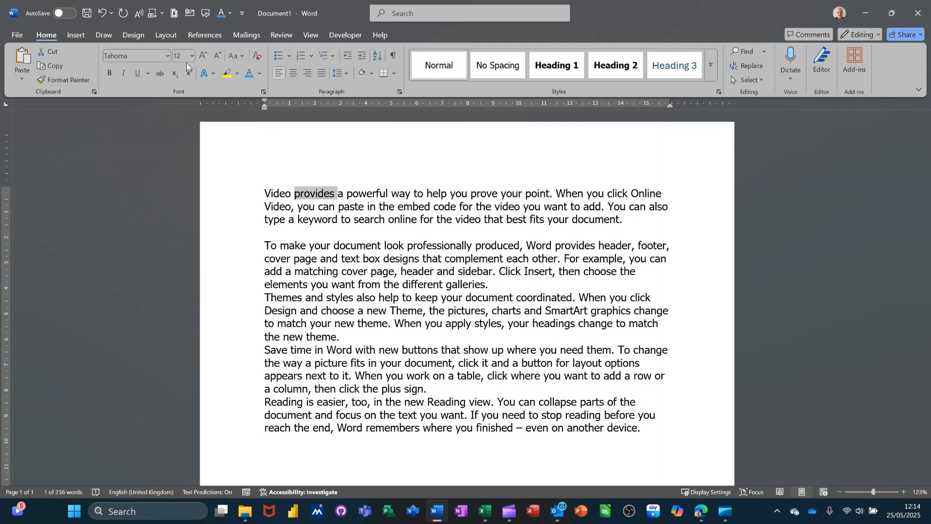
# Step: Review the Paragraph and Font dialogs for the selected word "provides" and close both without changing any settings
pyautogui.click(398, 92)
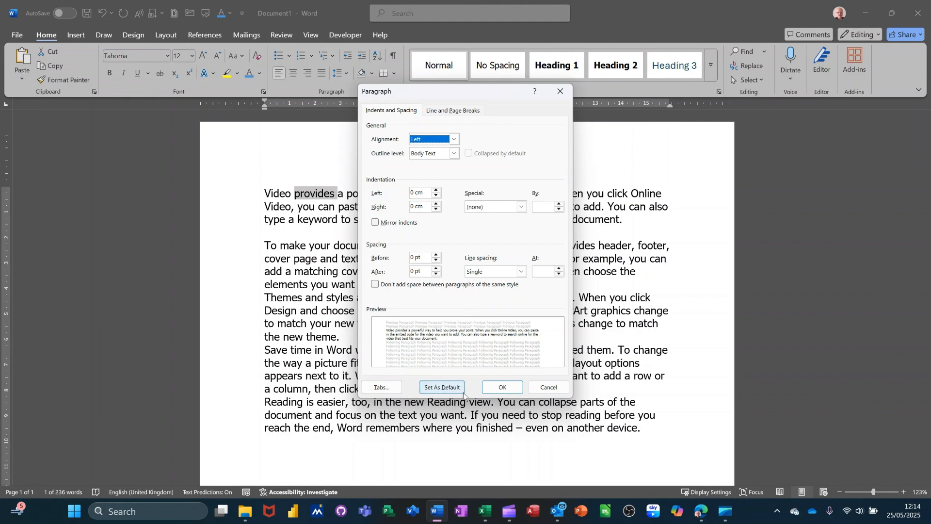
pyautogui.click(495, 393)
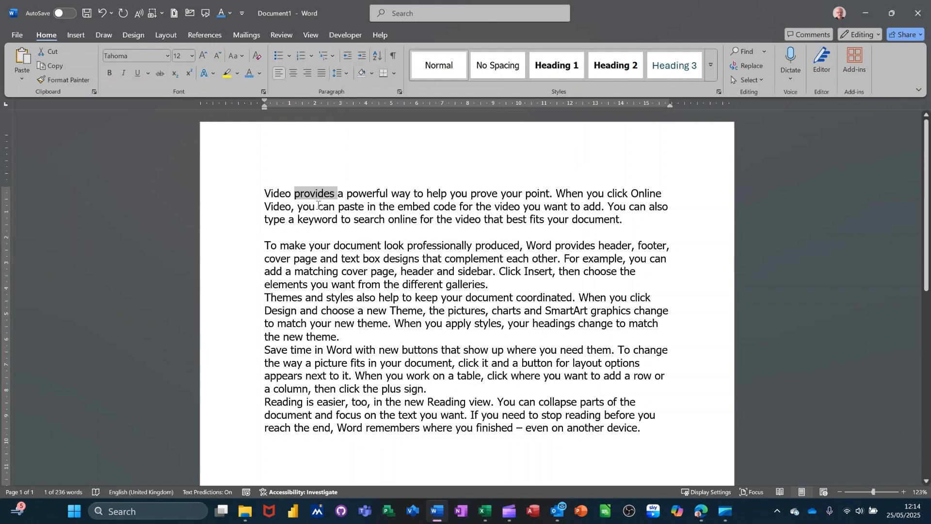
pyautogui.click(264, 92)
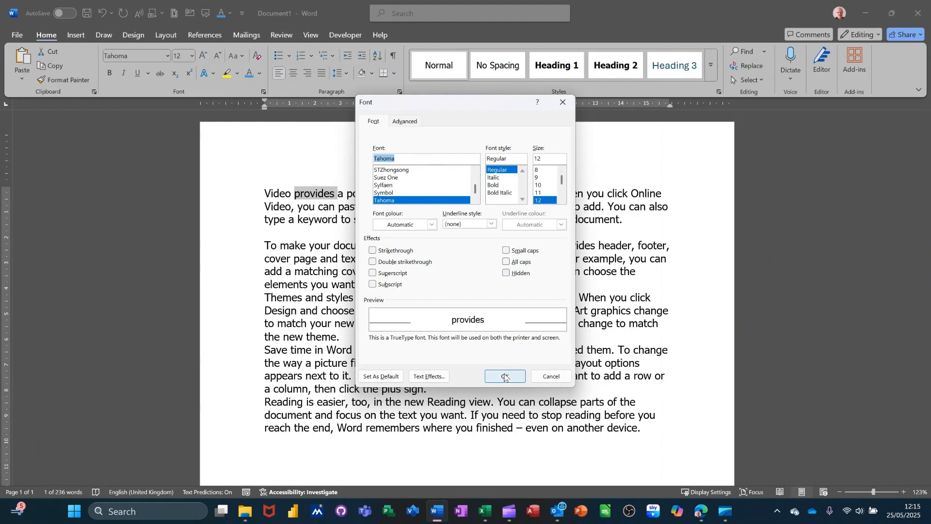
pyautogui.click(546, 380)
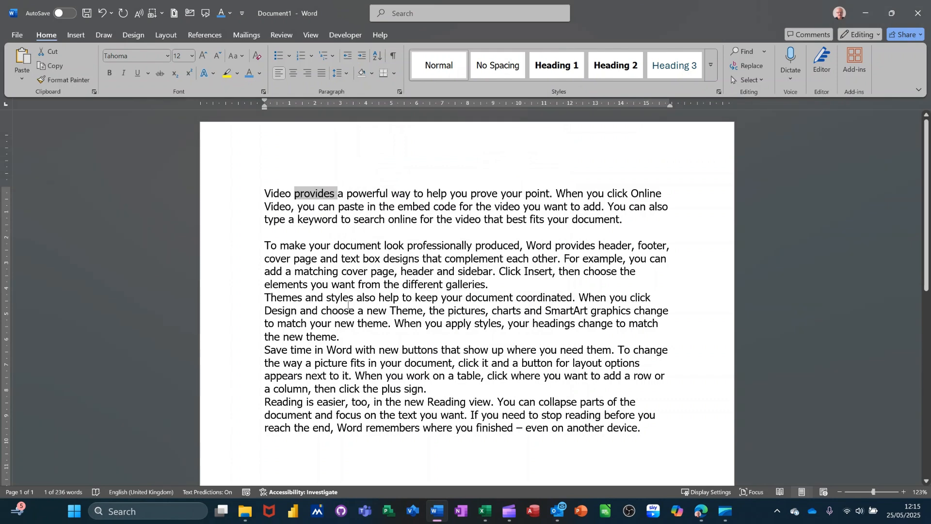
# Step: Enlarge the selected word "provides" in the first sentence one point at a time up to 17 pt
pyautogui.hotkey('ctrl', ']')
pyautogui.hotkey('ctrl', ']')
pyautogui.hotkey('ctrl', ']')
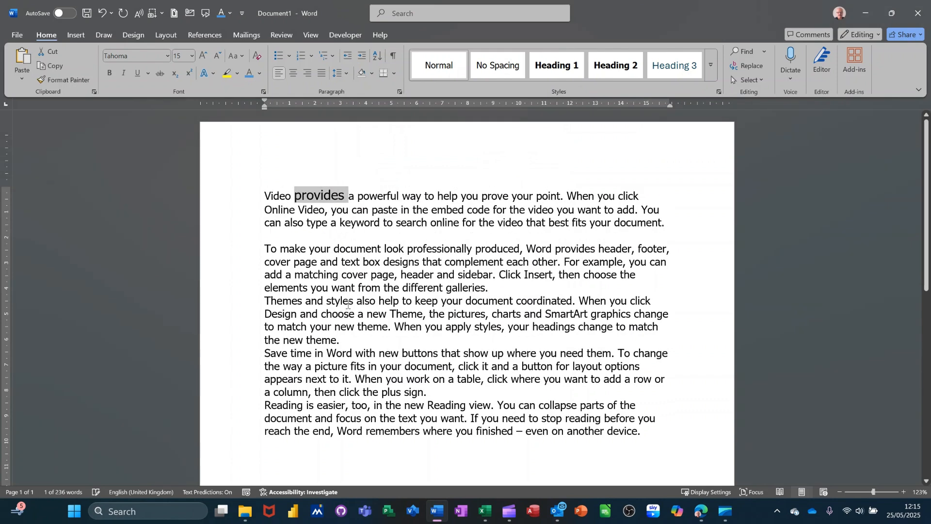
pyautogui.hotkey('ctrl', ']')
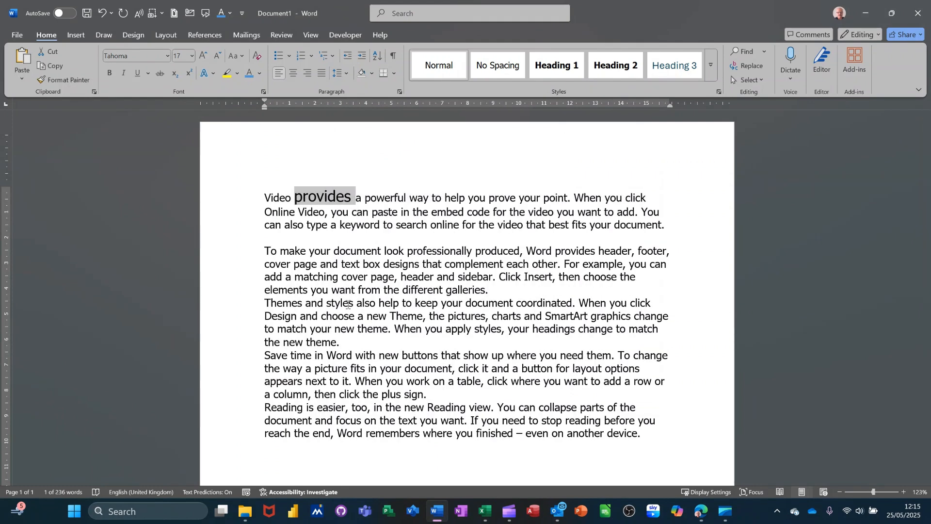
# Step: Shrink the word "provides" in the first sentence one point at a time down to 11 pt and clear the selection
pyautogui.hotkey('ctrl', '[')
pyautogui.hotkey('ctrl', '[')
pyautogui.hotkey('ctrl', '[')
pyautogui.hotkey('ctrl', '[')
pyautogui.hotkey('ctrl', '[')
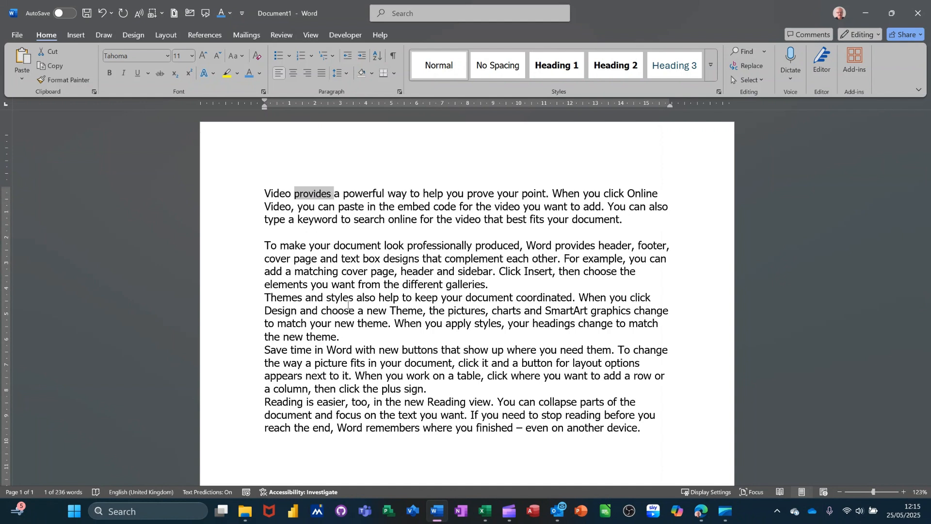
pyautogui.click(359, 206)
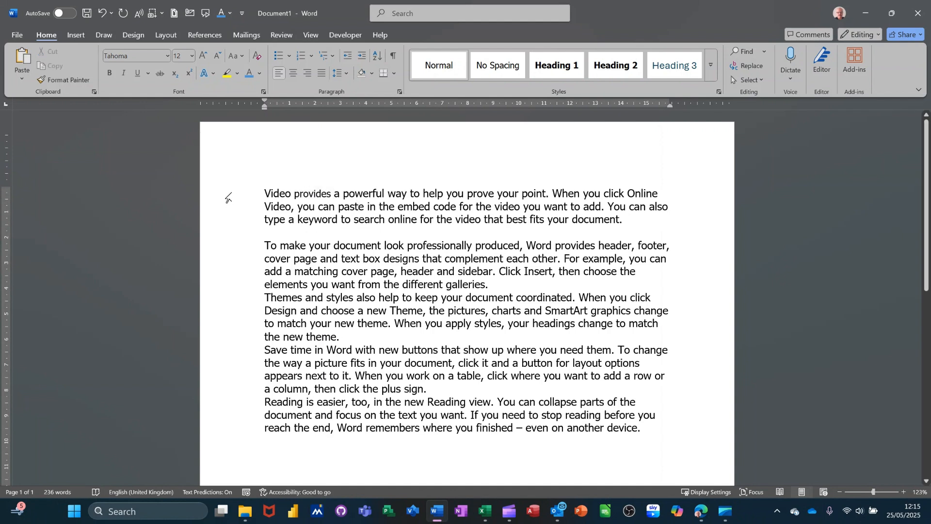
# Step: Select the first line of the first paragraph and change its text to UPPERCASE
pyautogui.click(227, 198)
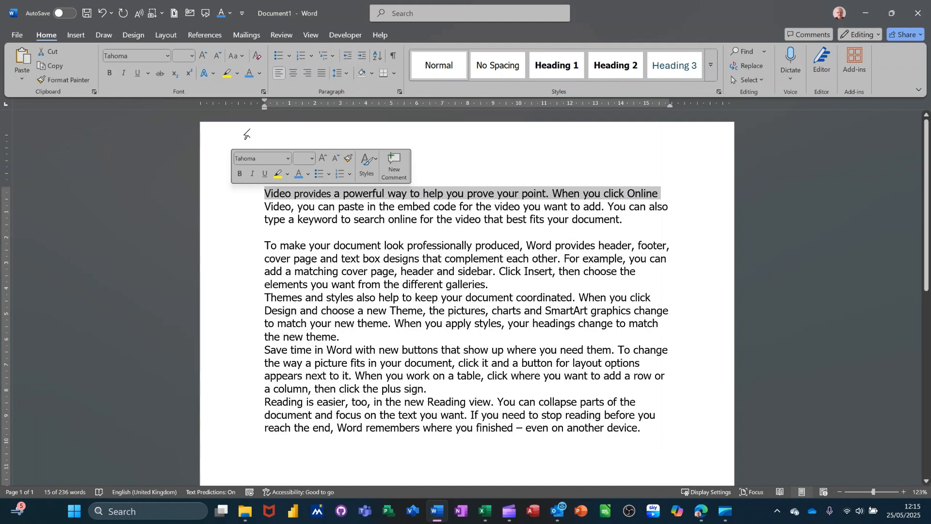
pyautogui.click(242, 57)
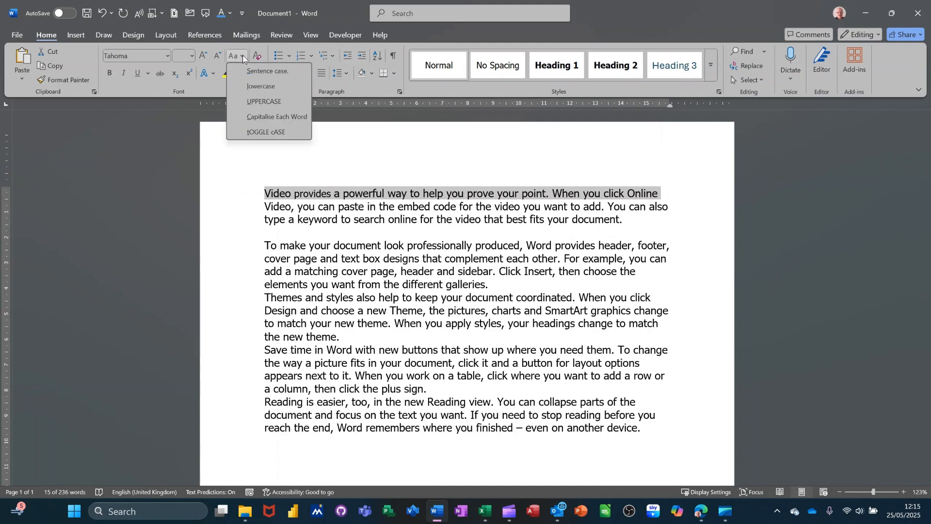
pyautogui.click(261, 103)
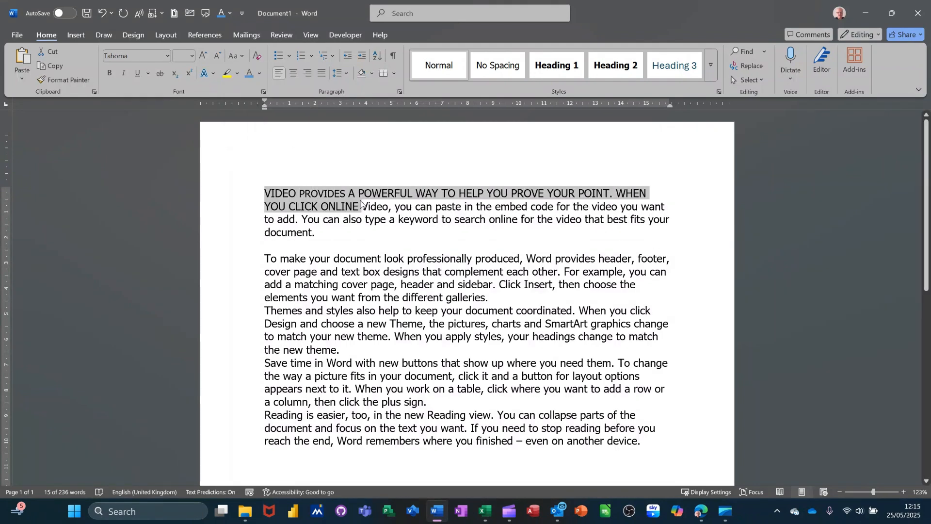
# Step: Select the single word "you" after "Video," in the first paragraph and change it to UPPERCASE
pyautogui.tripleClick(407, 207)
pyautogui.doubleClick(407, 208)
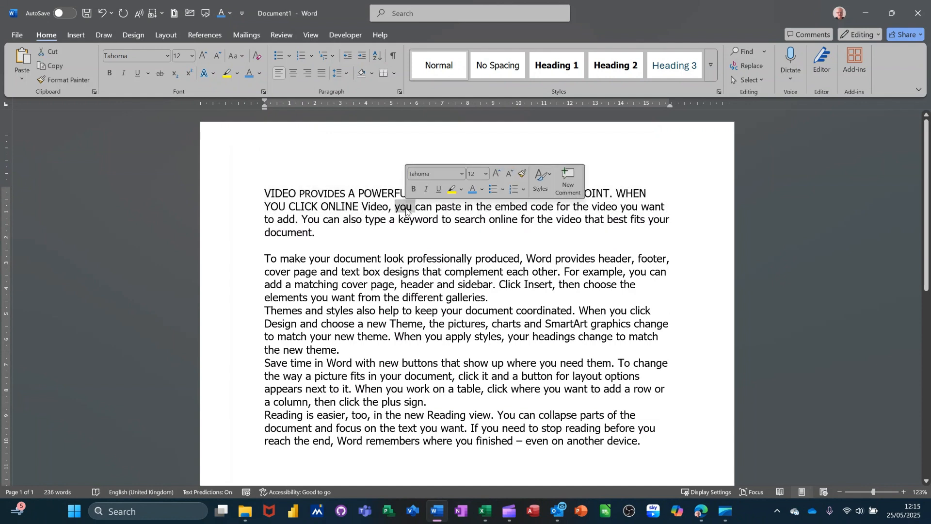
pyautogui.click(243, 56)
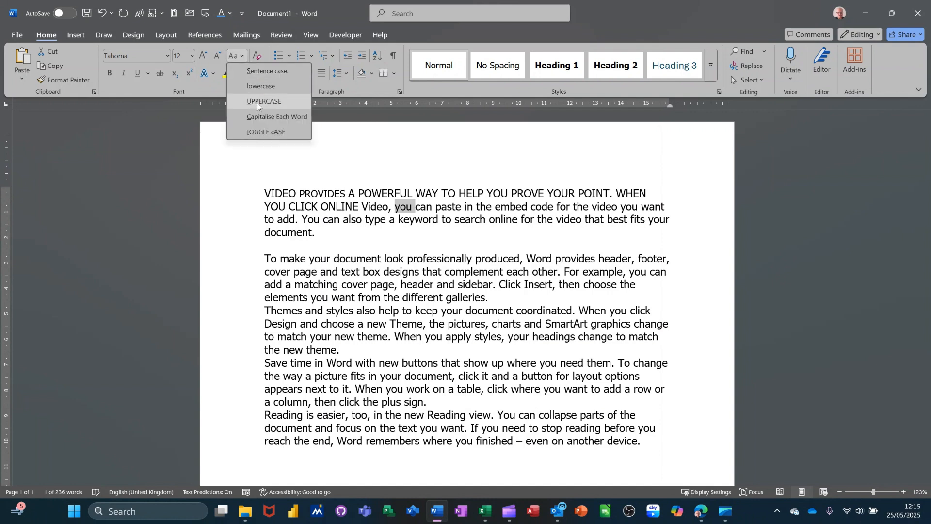
pyautogui.click(272, 102)
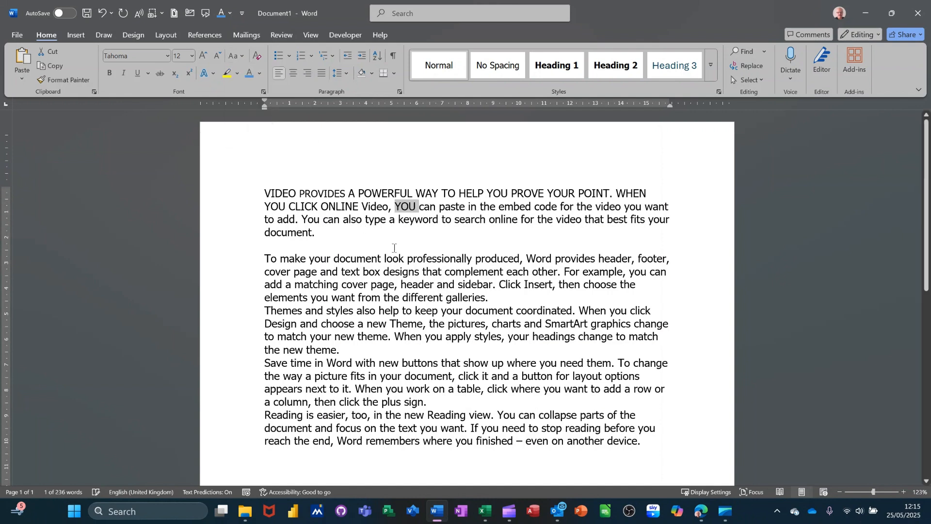
# Step: Select the whole first paragraph, change it to Sentence case, and clear the selection
pyautogui.doubleClick(226, 197)
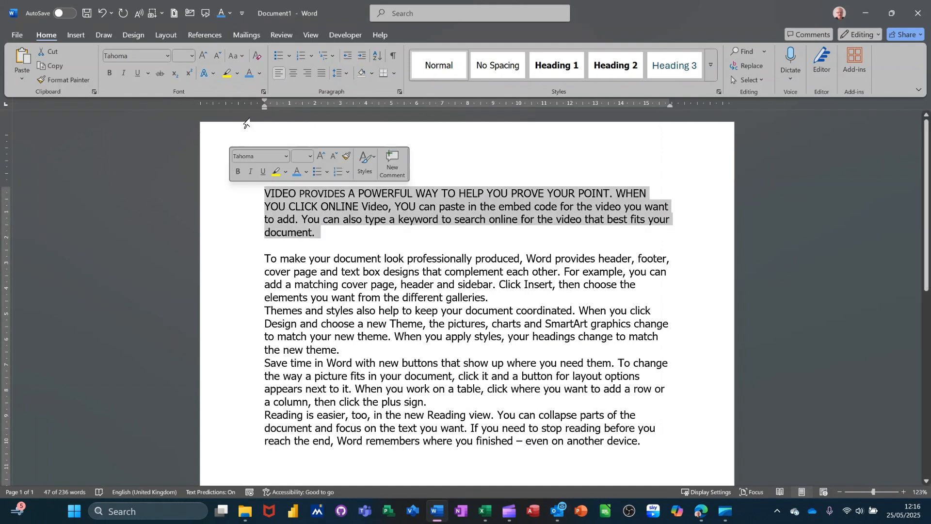
pyautogui.click(241, 56)
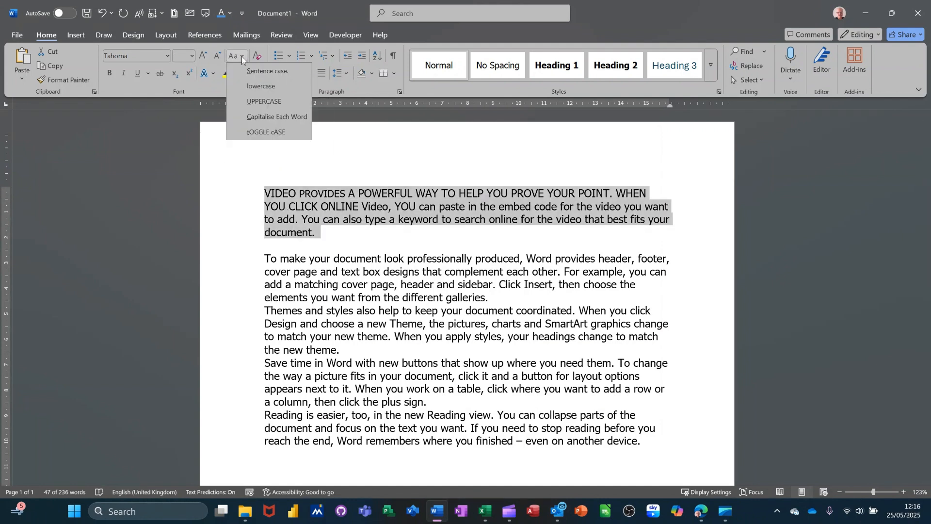
pyautogui.click(266, 71)
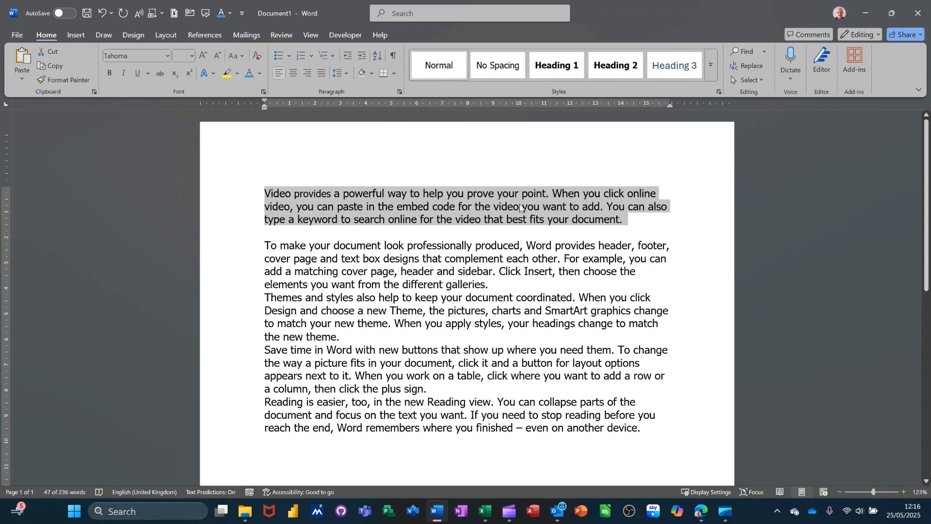
pyautogui.click(554, 196)
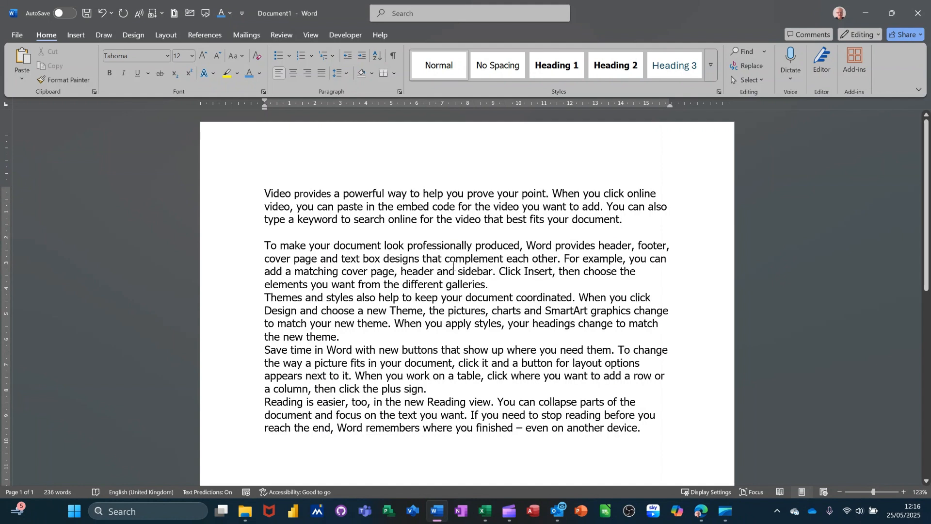
# Step: Change the word "professionally" in the second paragraph to UPPERCASE and clear the selection
pyautogui.doubleClick(424, 246)
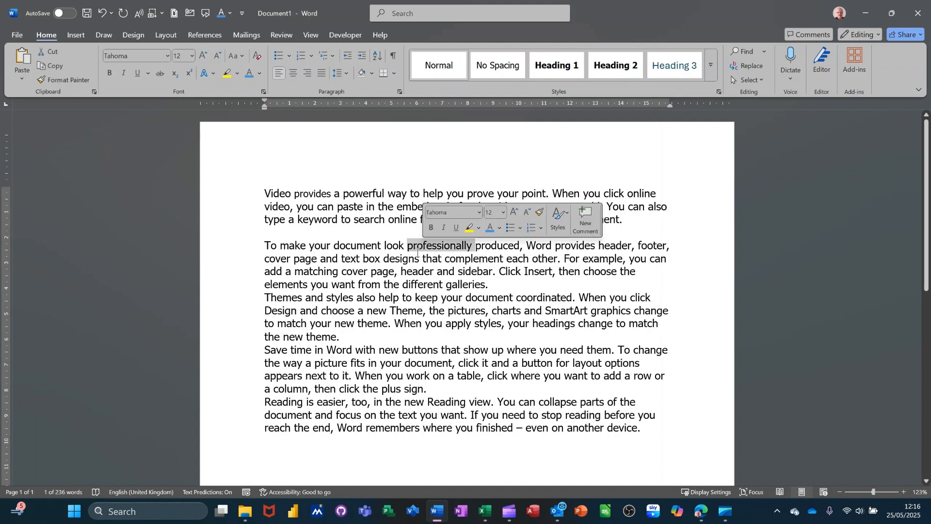
pyautogui.click(244, 56)
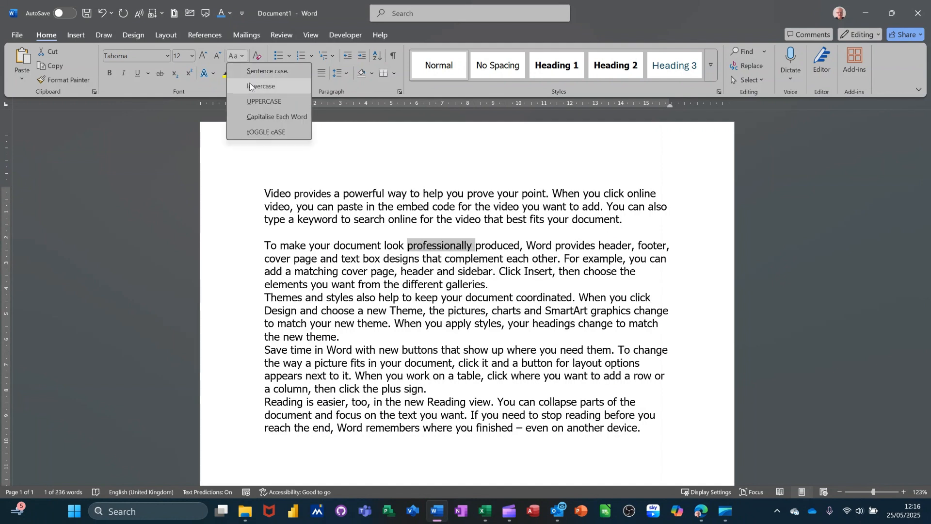
pyautogui.click(269, 100)
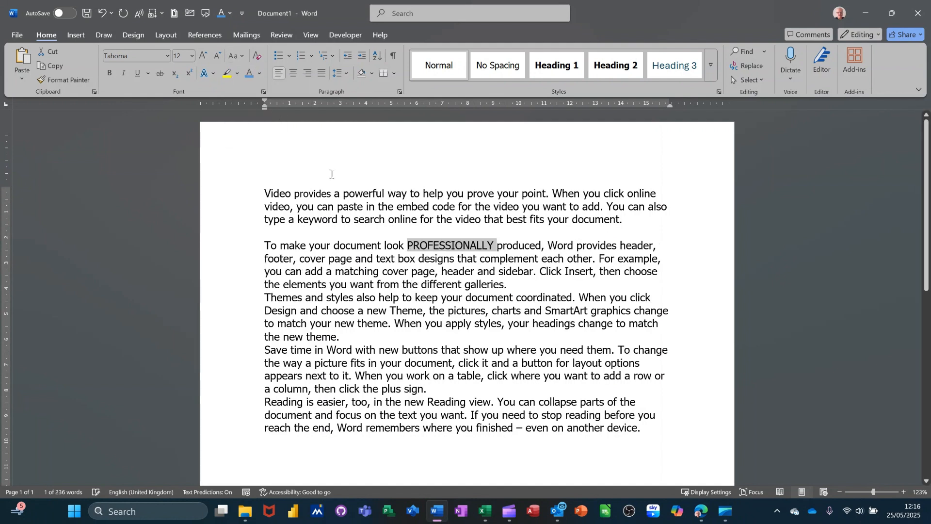
pyautogui.click(481, 283)
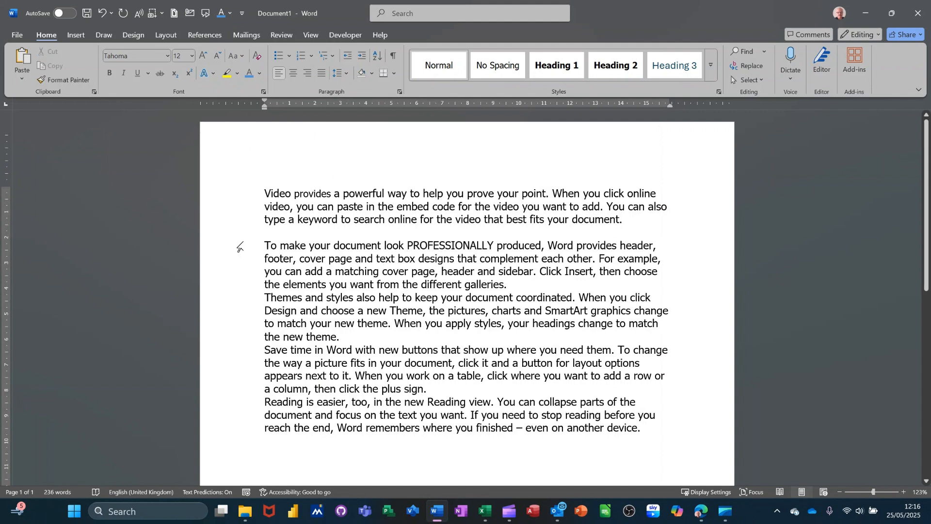
# Step: Select the whole second paragraph, review the AutoCorrect capitalisation options in the proofing settings, and close them without changes
pyautogui.doubleClick(239, 247)
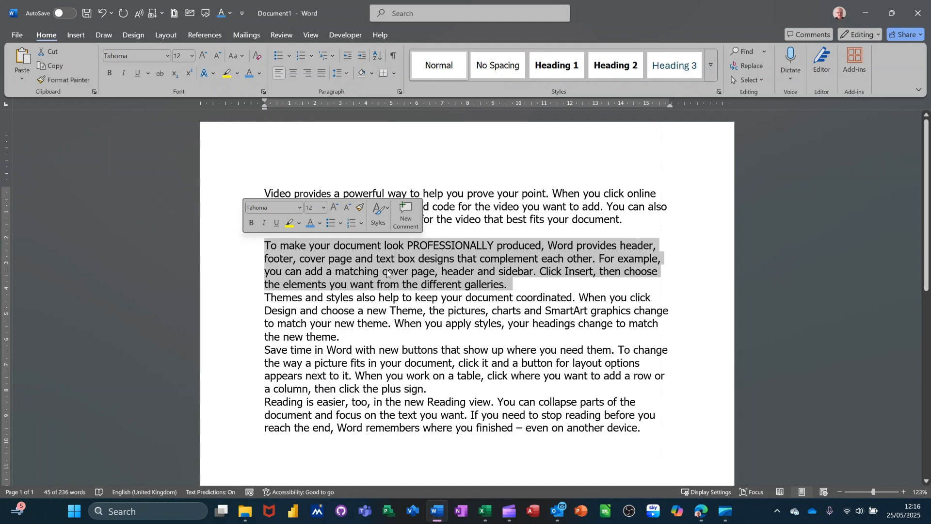
pyautogui.click(246, 57)
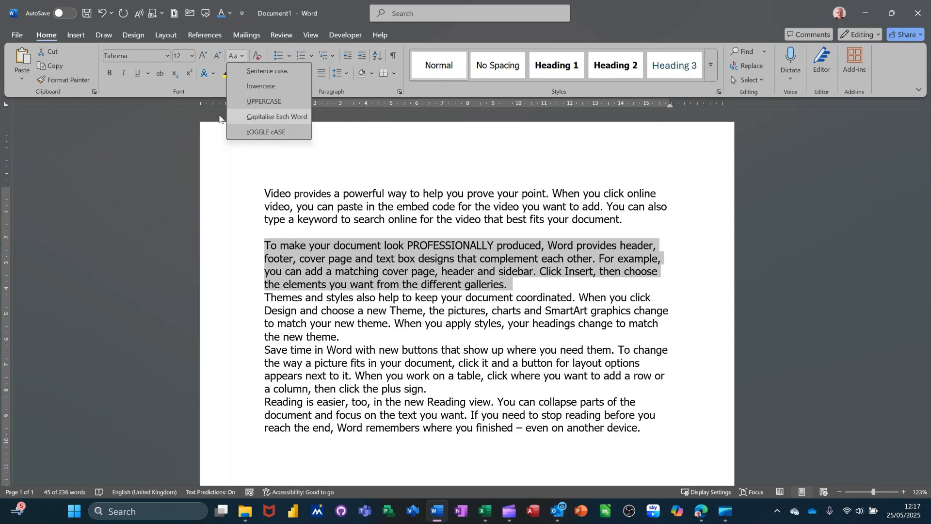
pyautogui.click(17, 34)
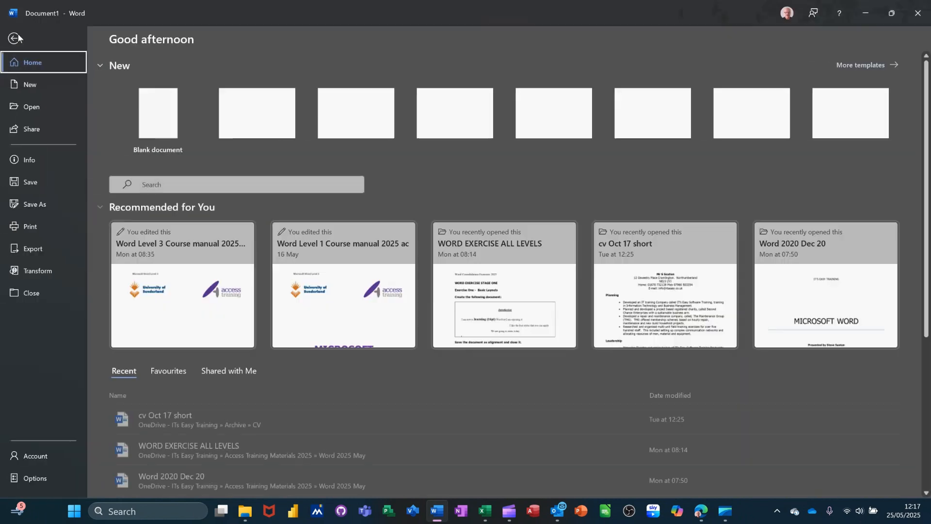
pyautogui.click(24, 477)
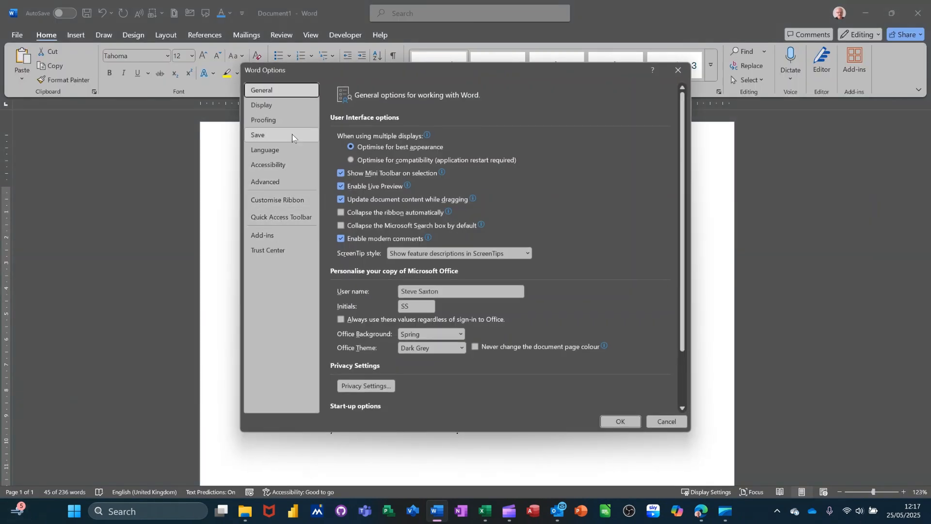
pyautogui.click(277, 122)
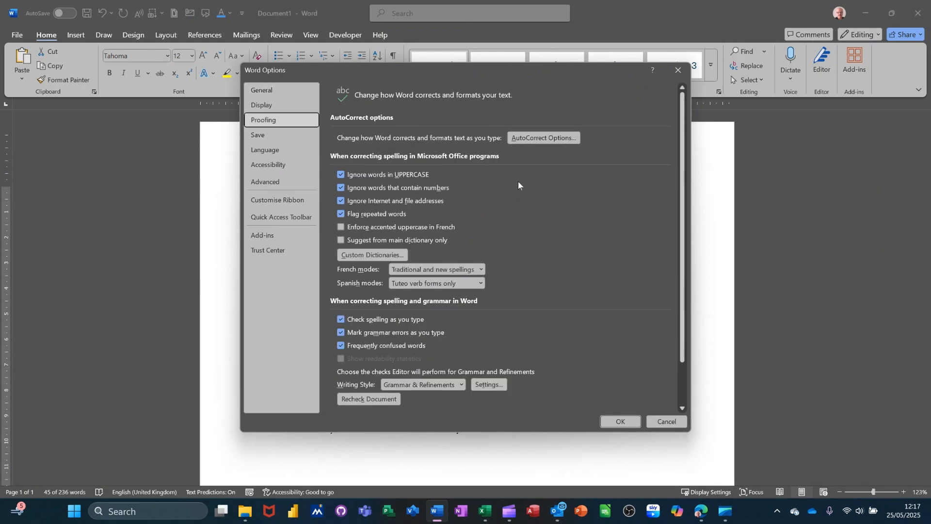
pyautogui.click(535, 139)
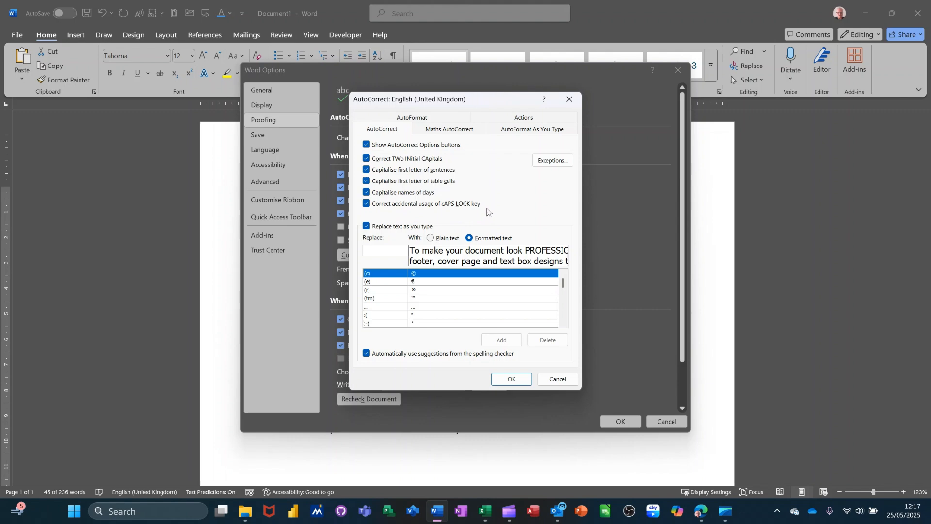
pyautogui.click(553, 383)
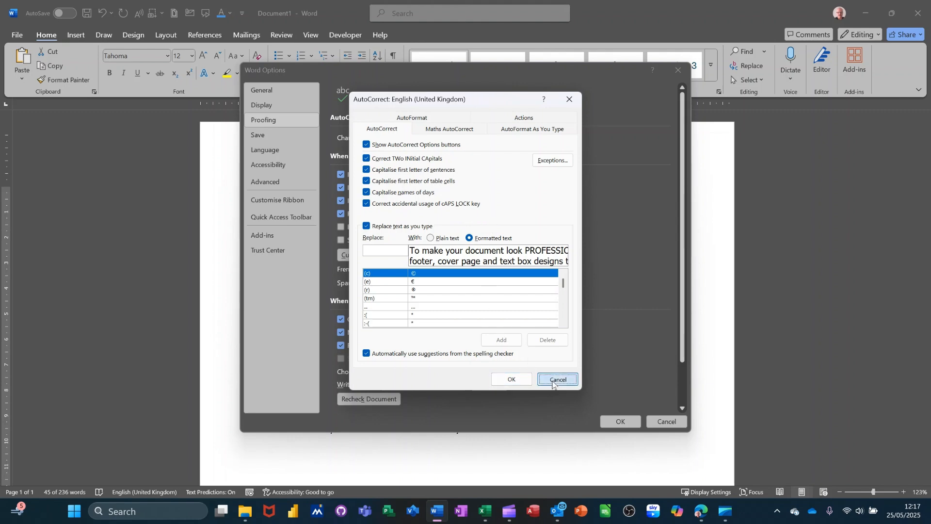
pyautogui.click(655, 422)
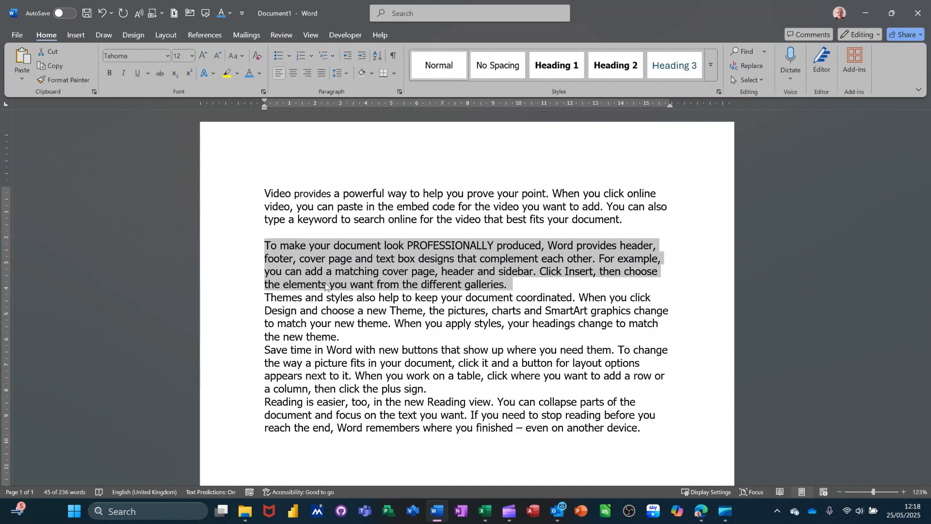
# Step: Cycle the selected second paragraph twice through uppercase, lowercase and sentence case, leave it in sentence case, and clear the selection
pyautogui.hotkey('shift', 'F3')
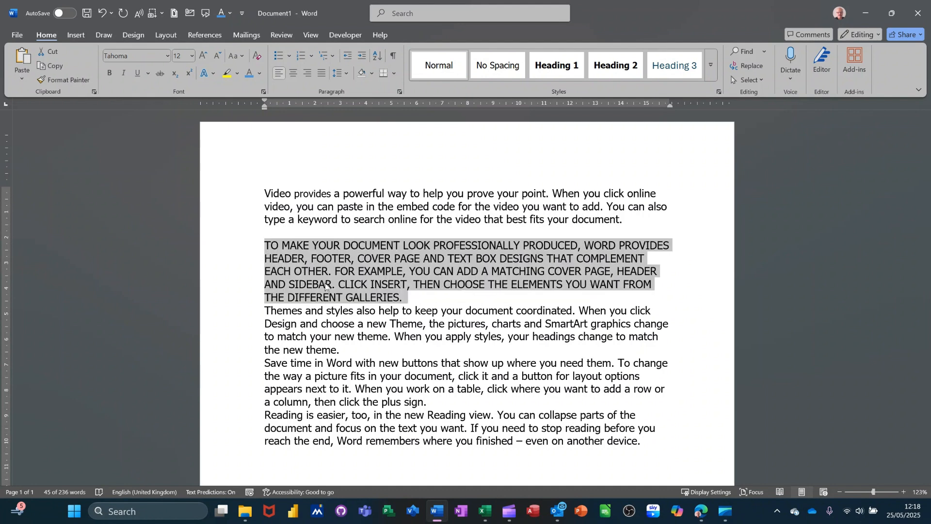
pyautogui.hotkey('shift', 'F3')
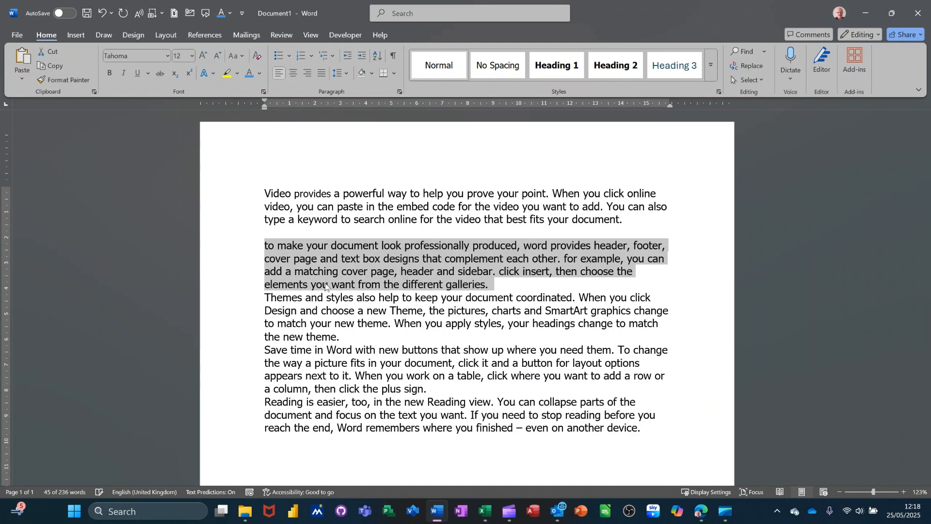
pyautogui.hotkey('shift', 'F3')
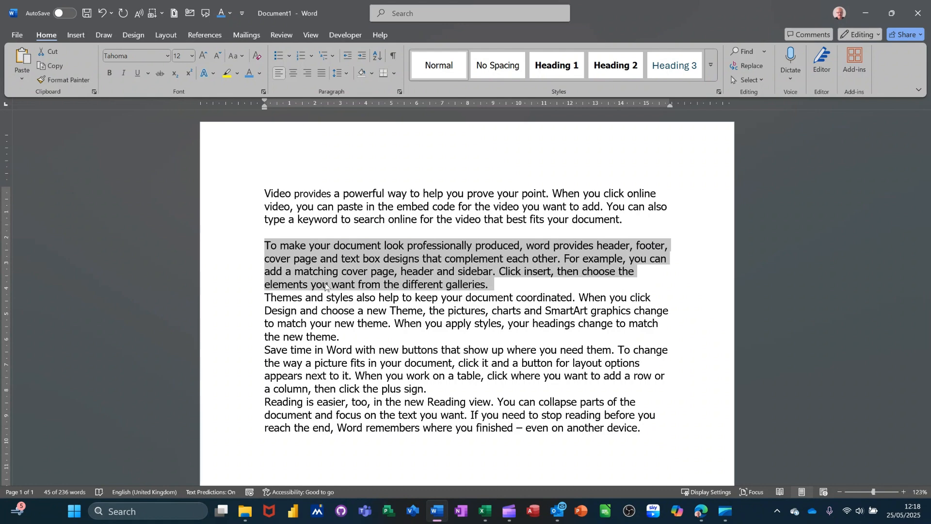
pyautogui.hotkey('shift', 'F3')
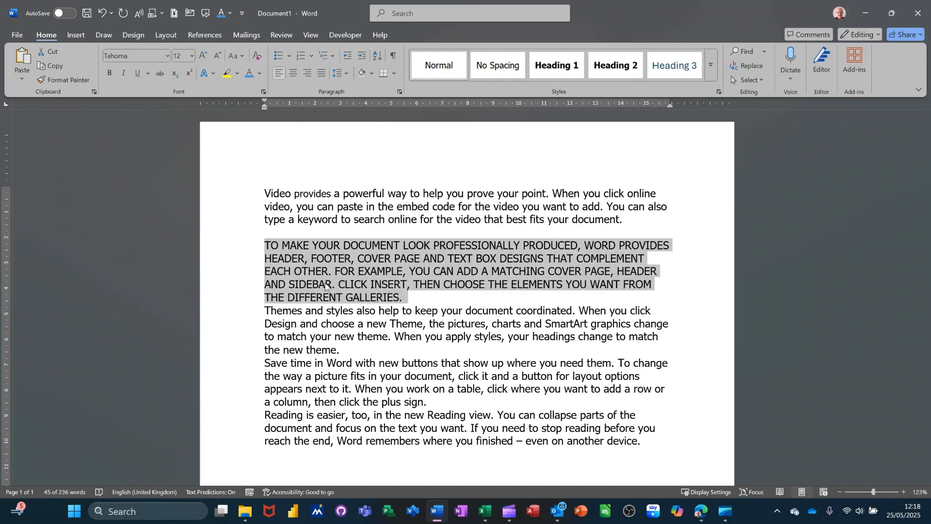
pyautogui.hotkey('shift', 'F3')
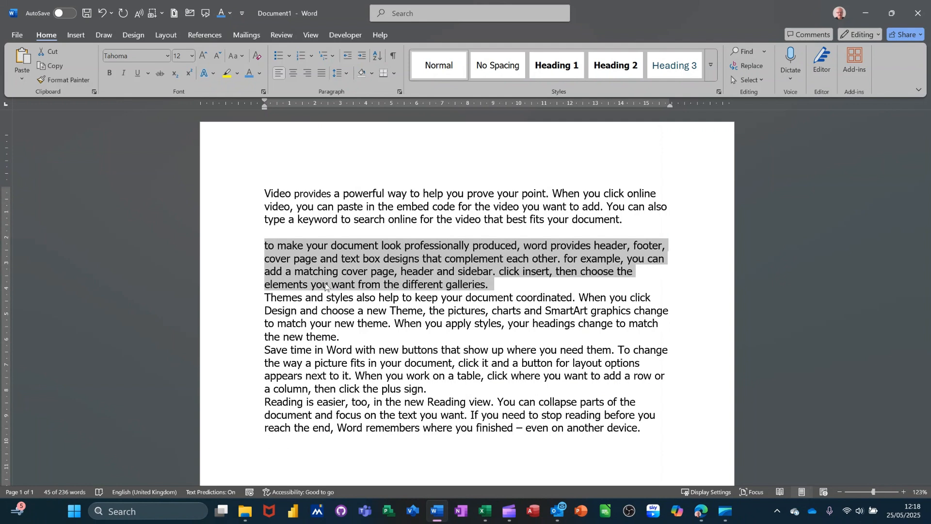
pyautogui.hotkey('shift', 'F3')
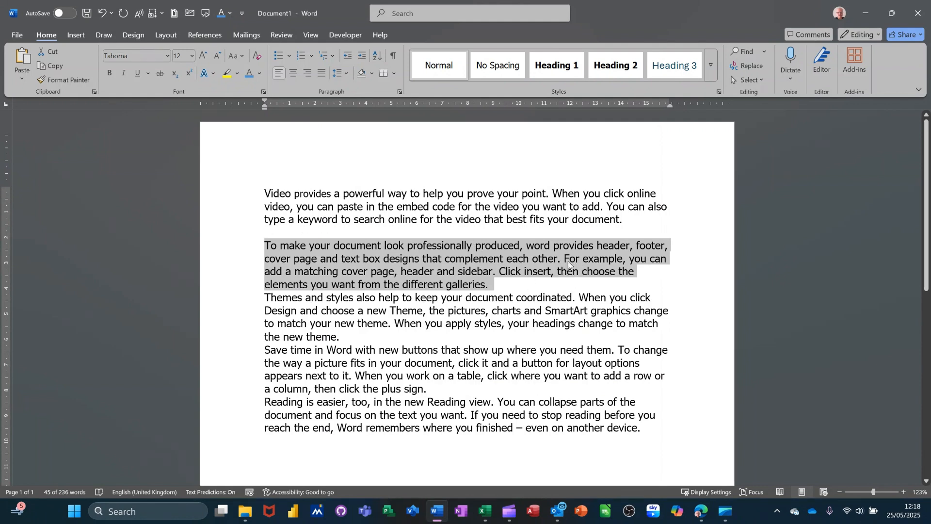
pyautogui.click(486, 261)
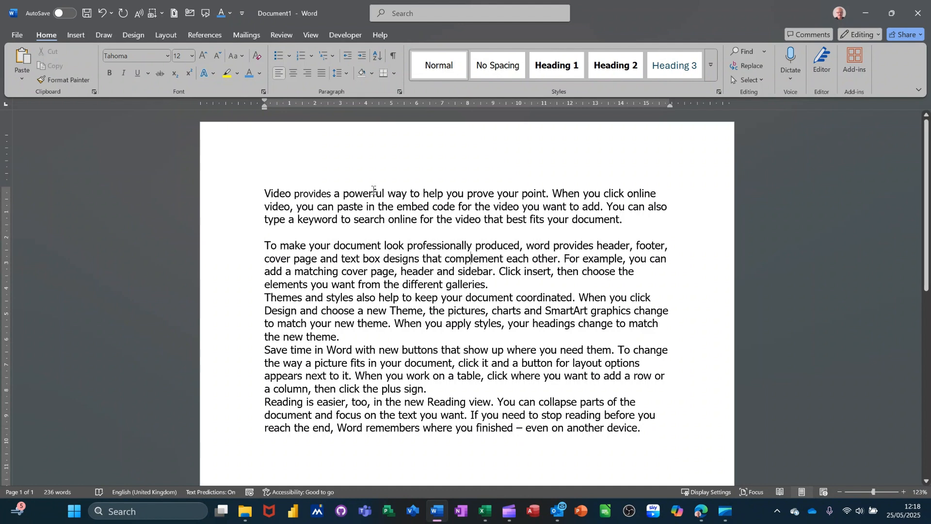
# Step: Review the available Change Case options without applying any of them
pyautogui.click(235, 56)
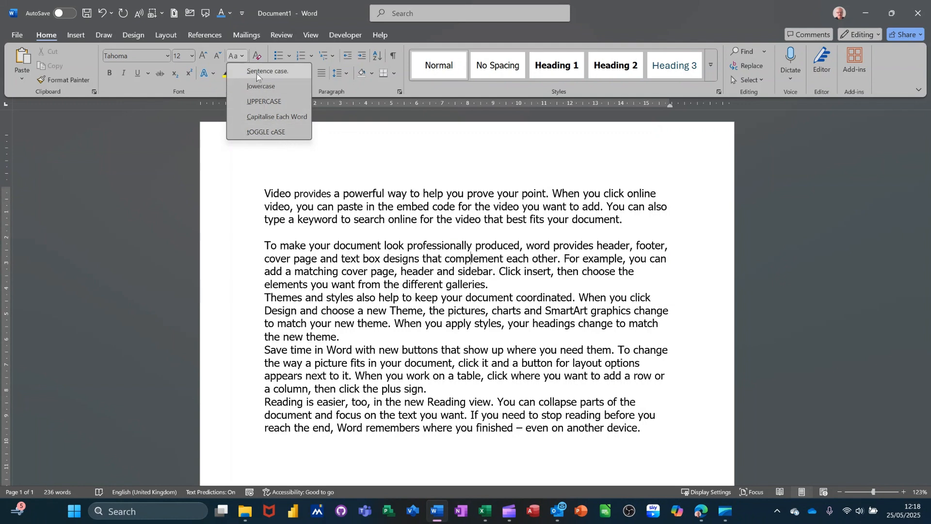
pyautogui.click(241, 55)
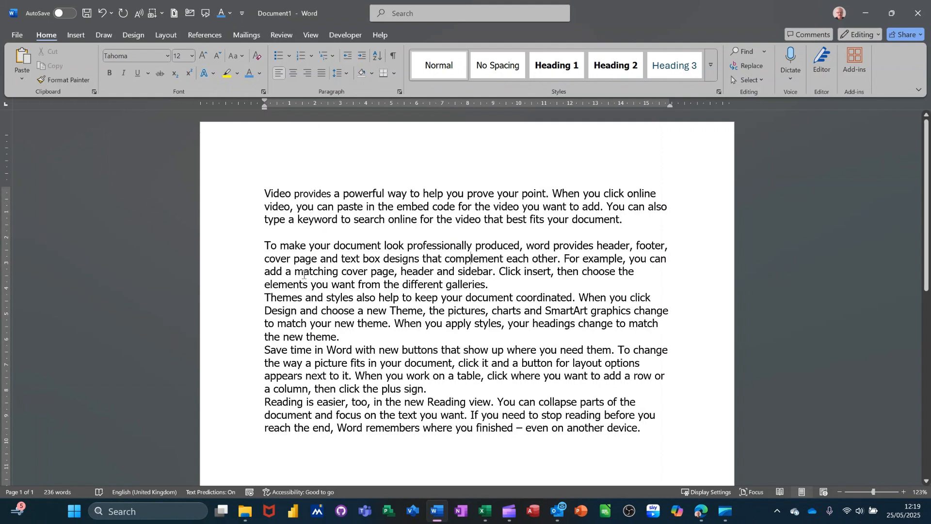
pyautogui.click(243, 57)
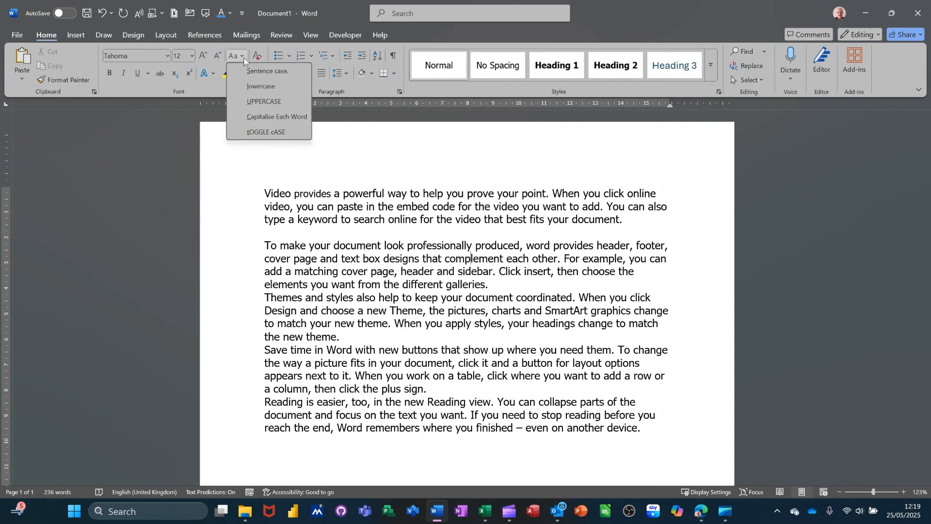
pyautogui.click(347, 242)
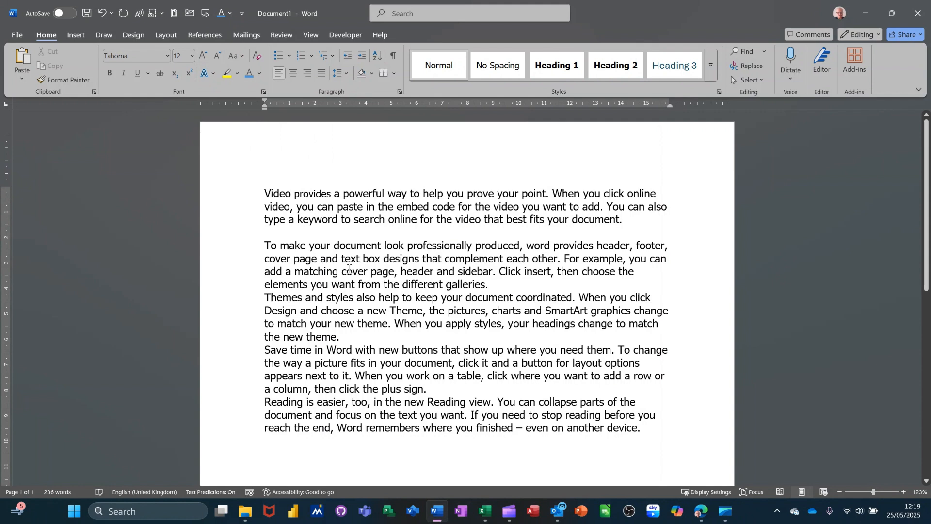